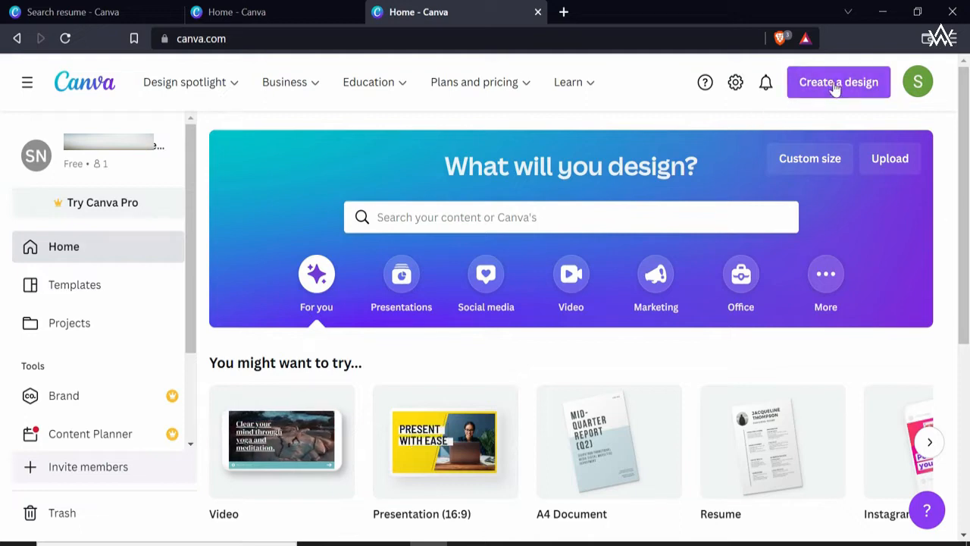
# Create a blank Presentation (16:9) design at 1920 × 1080 px, close the old home page tab and dismiss the sticker tip.
pyautogui.click(835, 83)
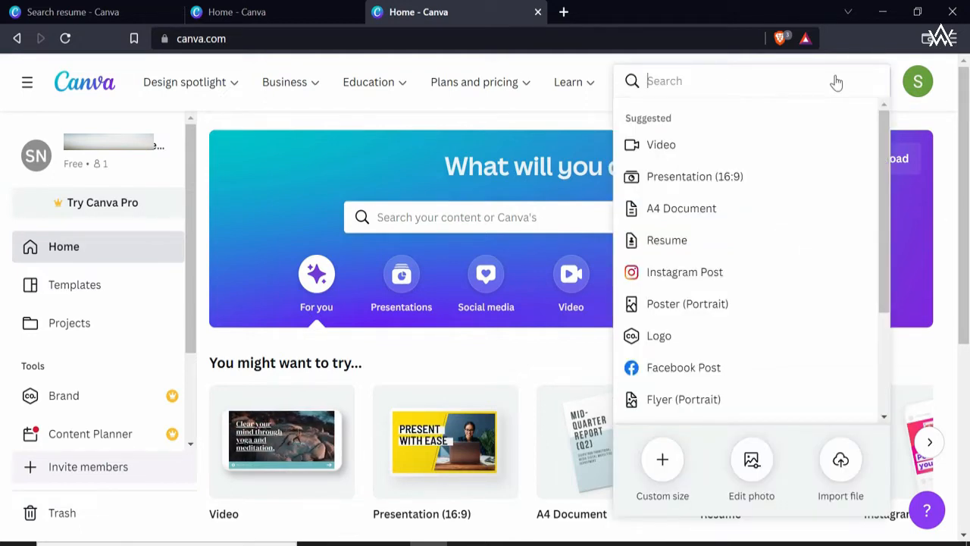
pyautogui.scroll(-2, 837, 163)
pyautogui.scroll(3, 840, 167)
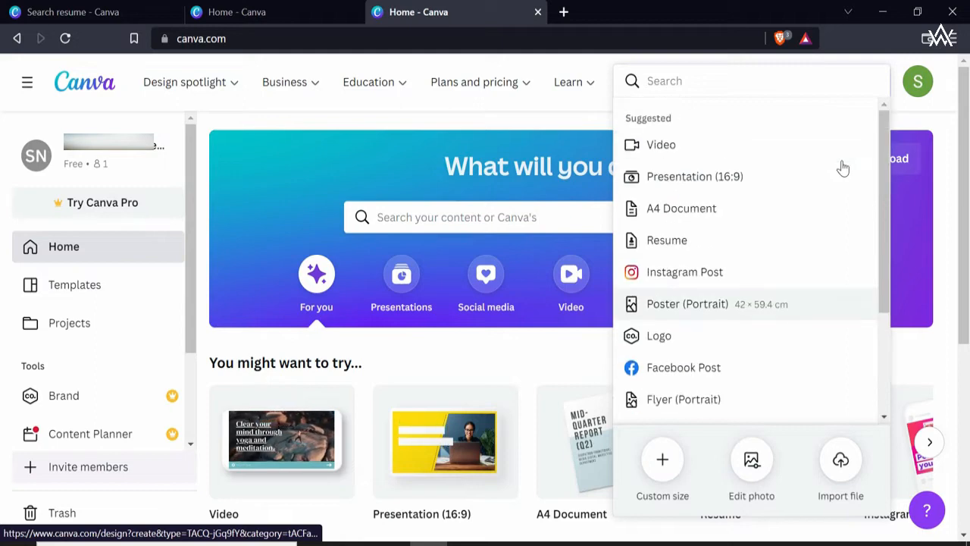
pyautogui.scroll(-3, 845, 136)
pyautogui.click(665, 460)
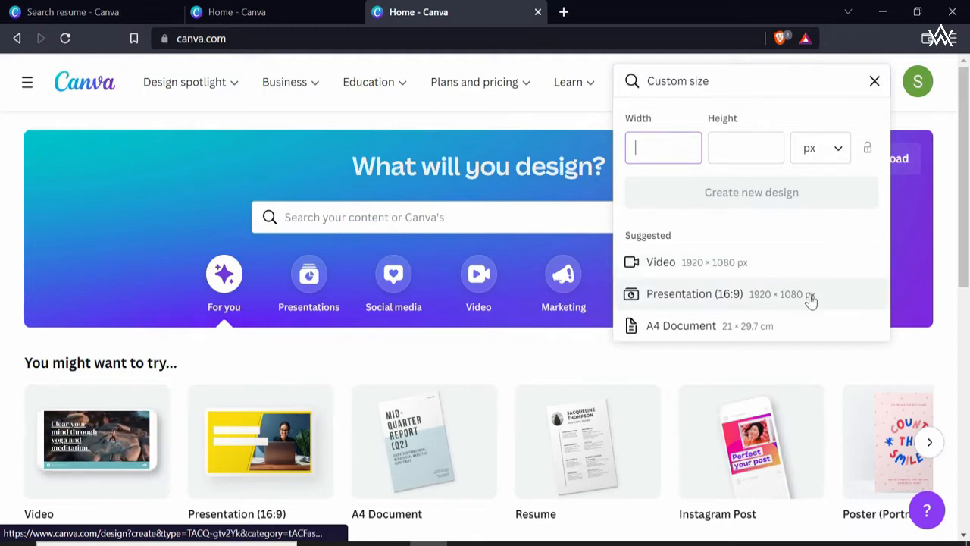
pyautogui.click(778, 300)
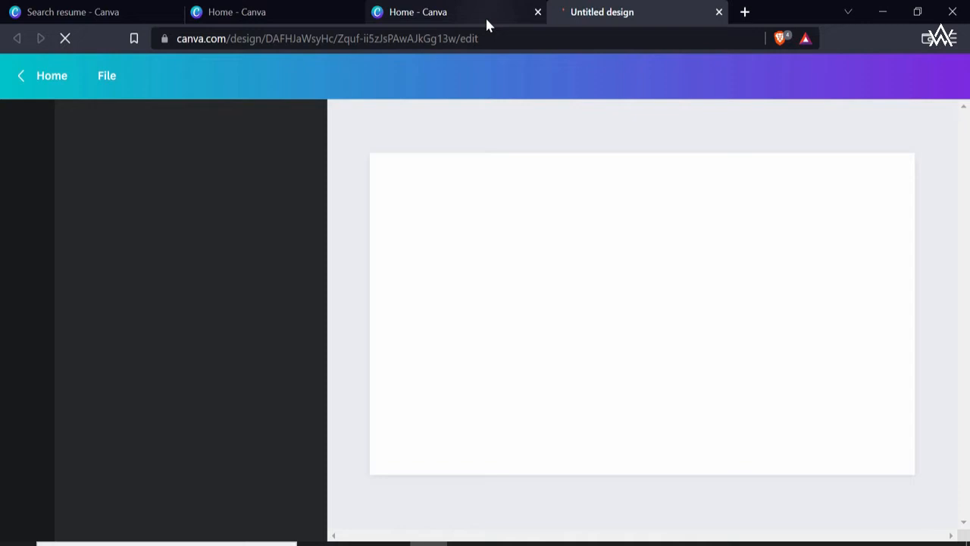
pyautogui.click(538, 11)
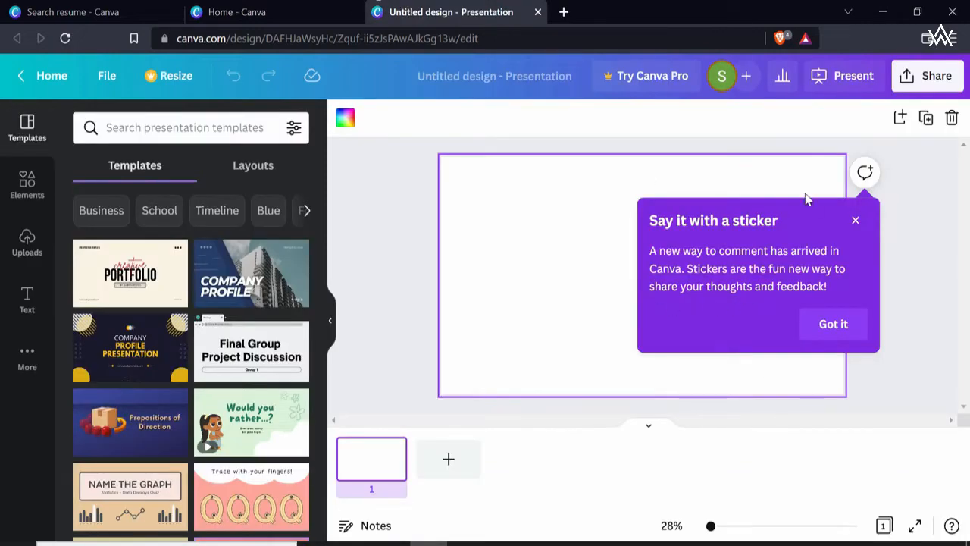
pyautogui.click(854, 220)
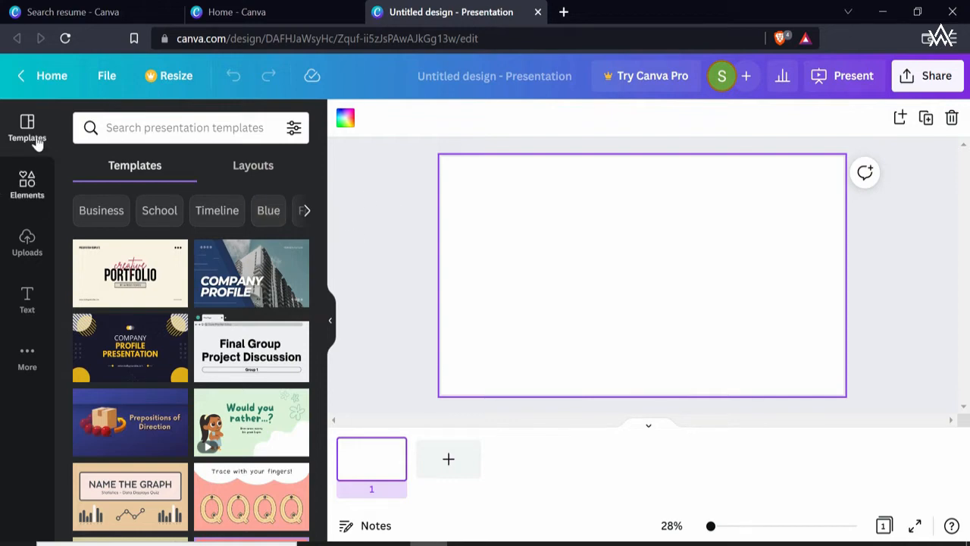
# Add an upright triangle from the Lines & Shapes elements to the left half of the blank page.
pyautogui.click(28, 191)
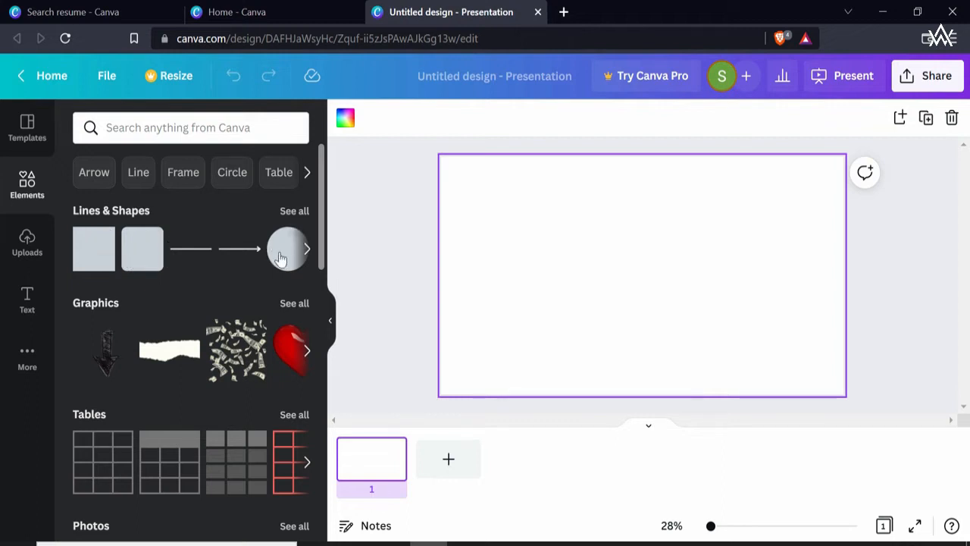
pyautogui.click(307, 249)
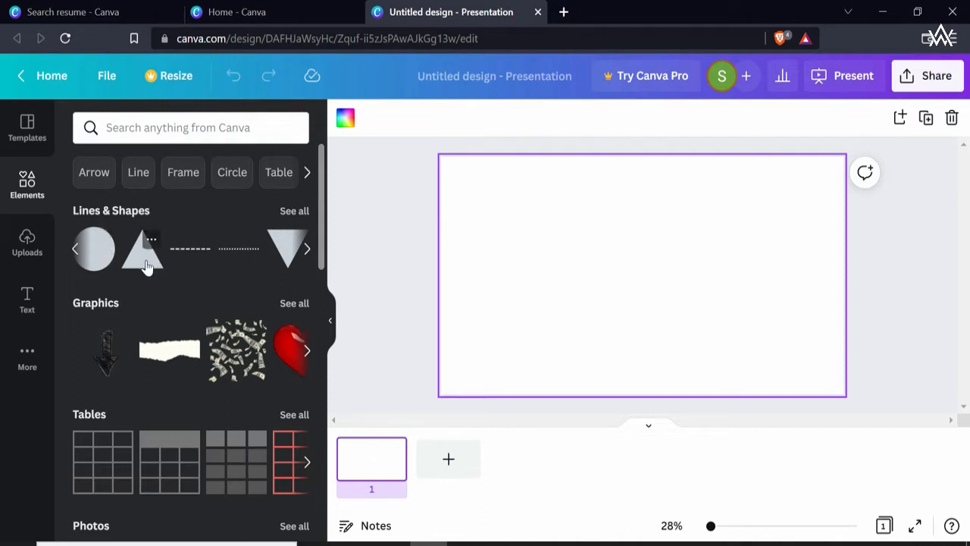
pyautogui.moveTo(146, 265); pyautogui.dragTo(523, 270)
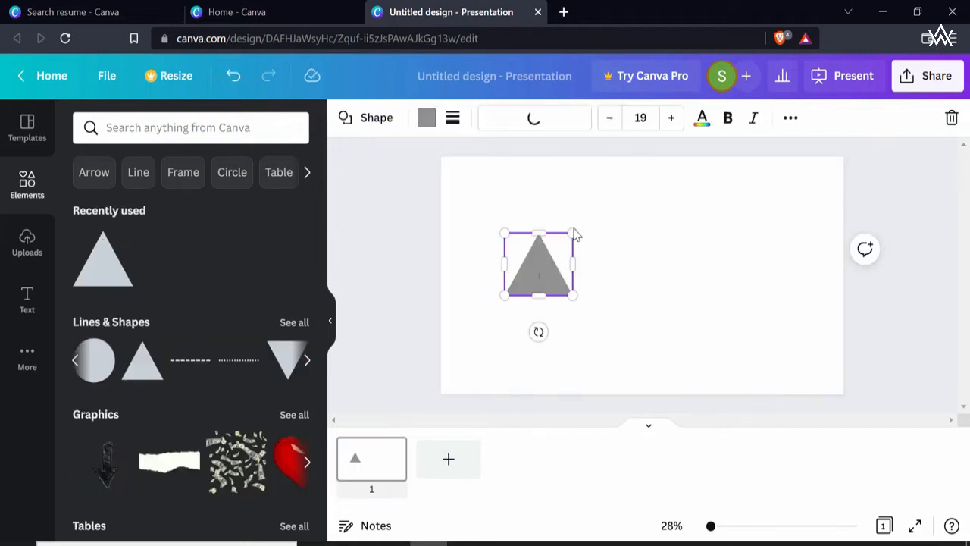
# Enlarge the triangle and adjust its width and height so it fills the lower middle part of the page, keeping it upright.
pyautogui.moveTo(574, 230); pyautogui.dragTo(632, 180)
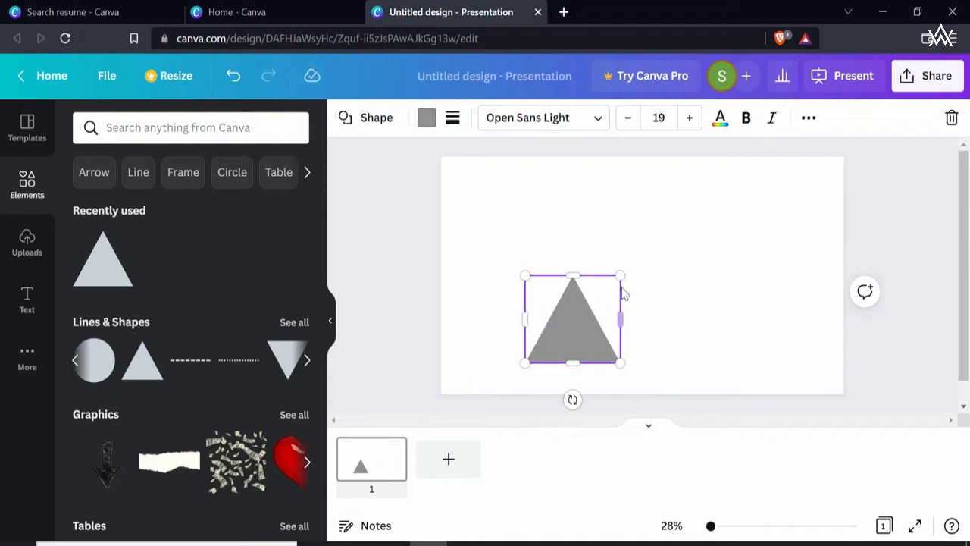
pyautogui.moveTo(621, 274); pyautogui.dragTo(641, 255)
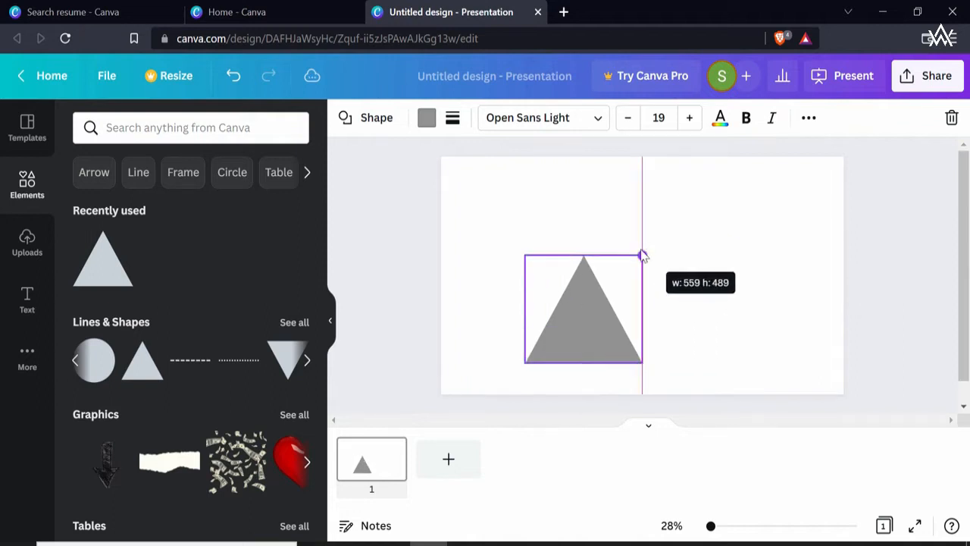
pyautogui.moveTo(641, 308); pyautogui.dragTo(666, 307)
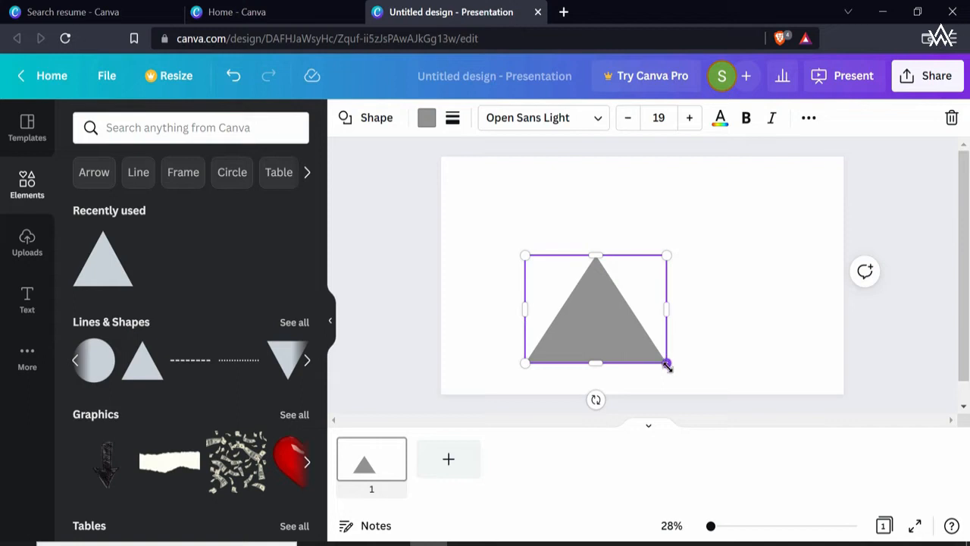
pyautogui.moveTo(520, 363); pyautogui.dragTo(516, 368)
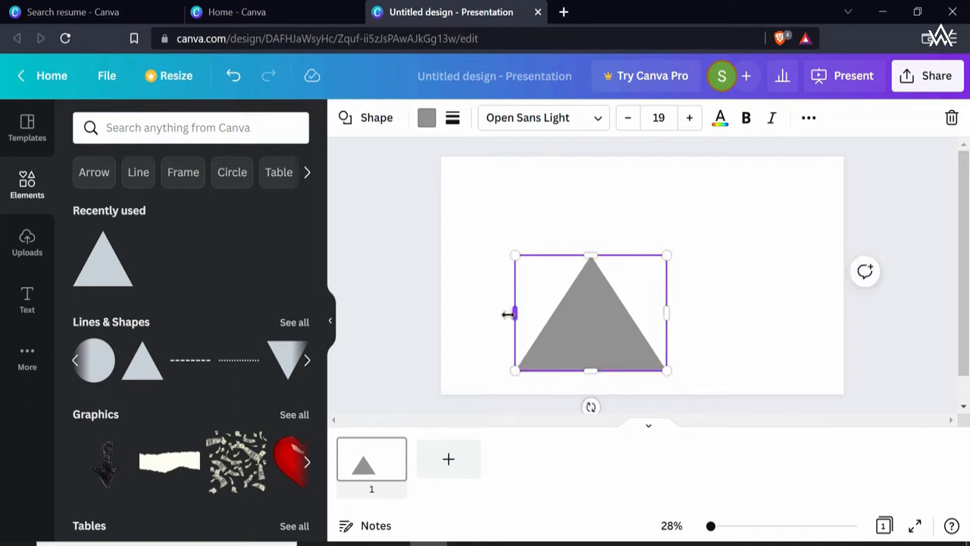
pyautogui.moveTo(513, 313)
pyautogui.mouseDown()
pyautogui.moveTo(496, 312)
pyautogui.moveTo(505, 312)
pyautogui.mouseUp()
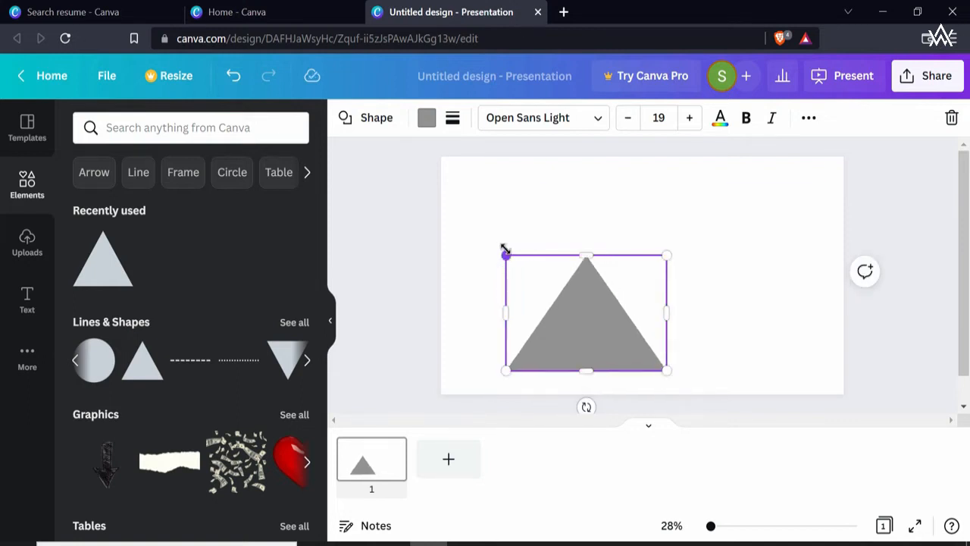
pyautogui.moveTo(505, 254); pyautogui.dragTo(497, 249)
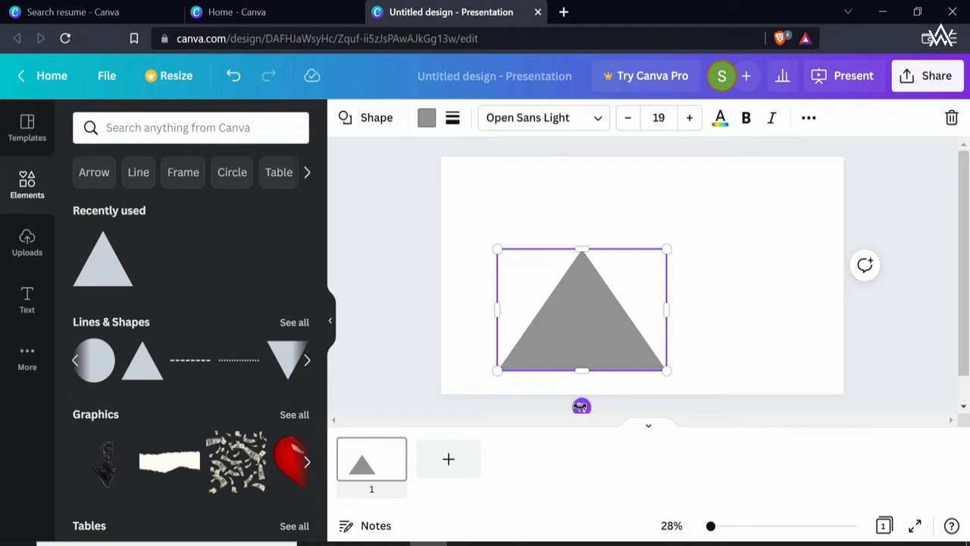
pyautogui.moveTo(580, 407); pyautogui.dragTo(578, 347)
pyautogui.moveTo(667, 309); pyautogui.dragTo(647, 308)
pyautogui.click(768, 306)
pyautogui.click(614, 317)
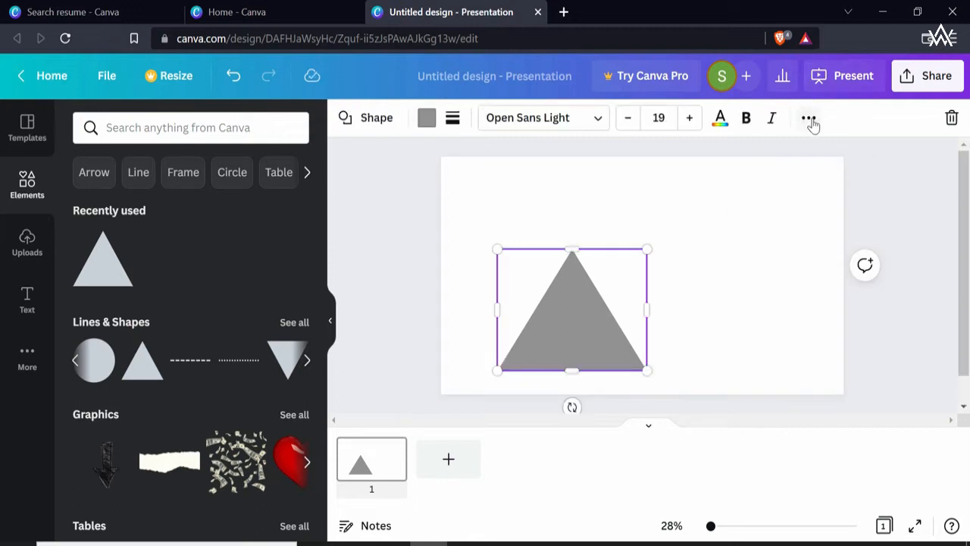
# Align the selected triangle to the top of the page.
pyautogui.click(808, 122)
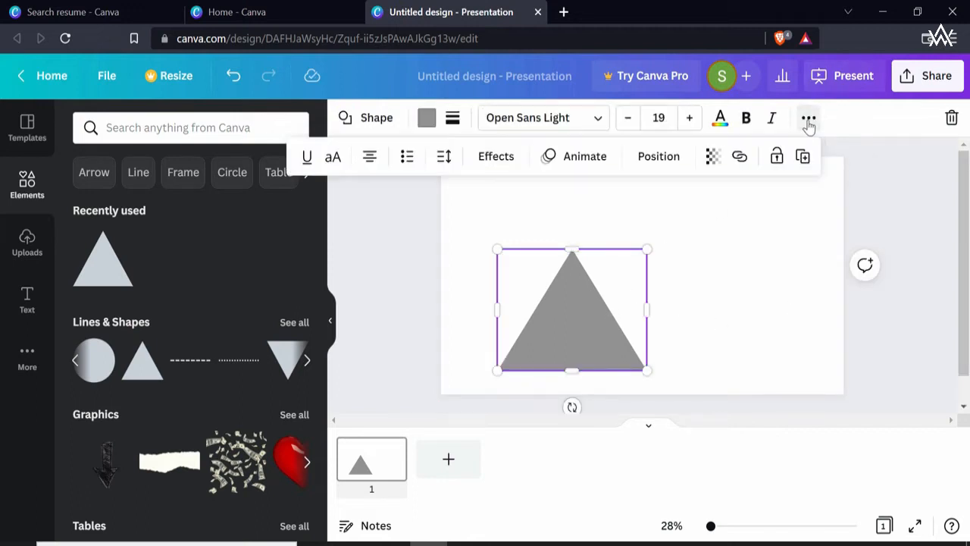
pyautogui.click(667, 162)
pyautogui.click(429, 271)
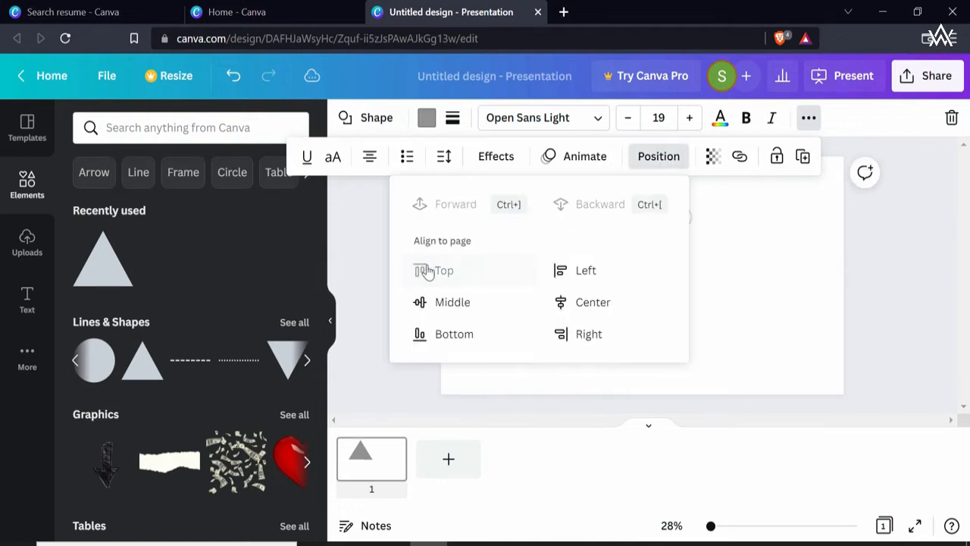
pyautogui.click(620, 195)
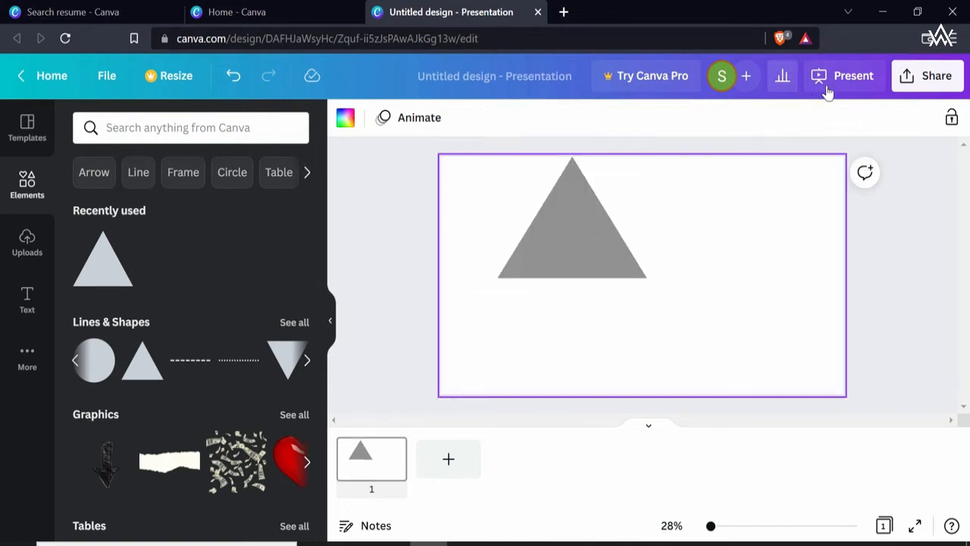
# Try the Middle page alignment on the triangle, and settle it at the bottom center of the page.
pyautogui.click(572, 189)
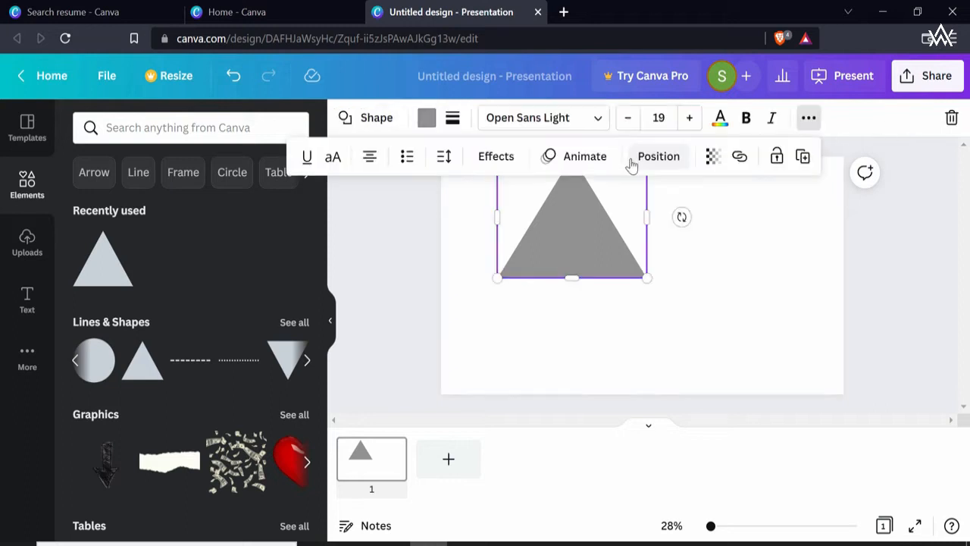
pyautogui.click(656, 158)
pyautogui.click(445, 310)
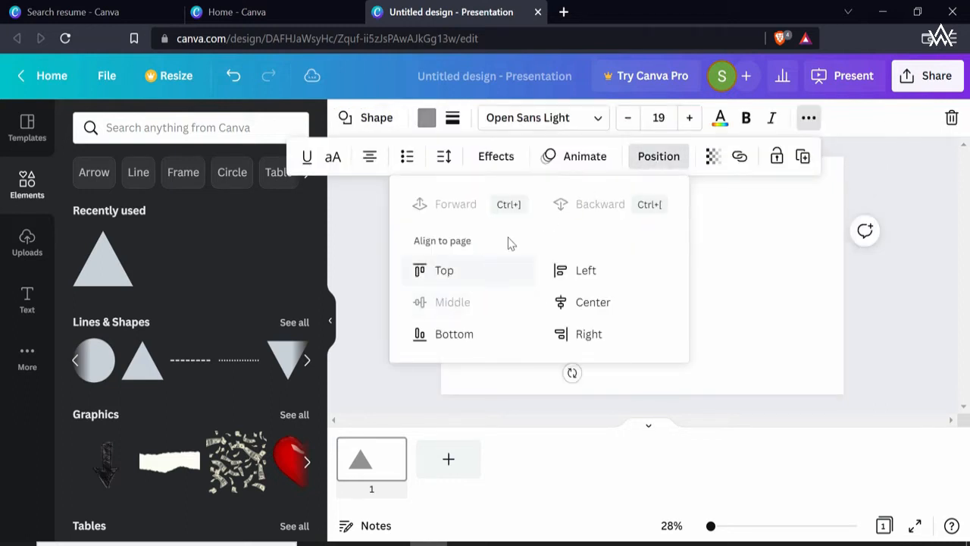
pyautogui.click(468, 336)
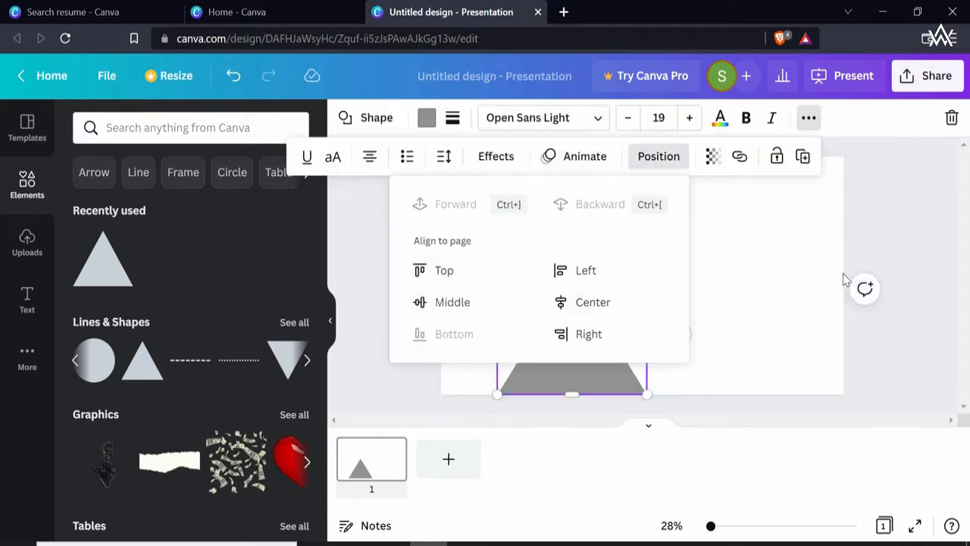
pyautogui.click(611, 304)
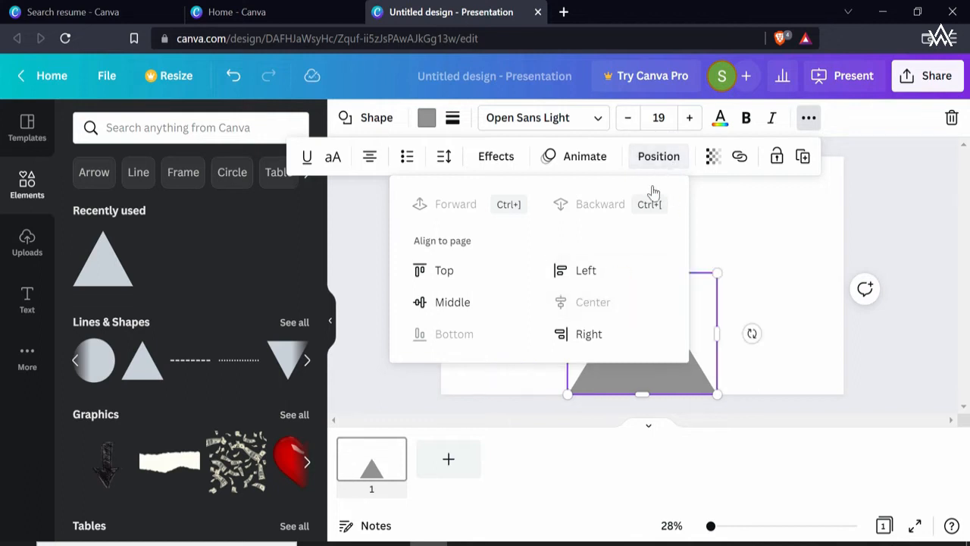
pyautogui.click(810, 213)
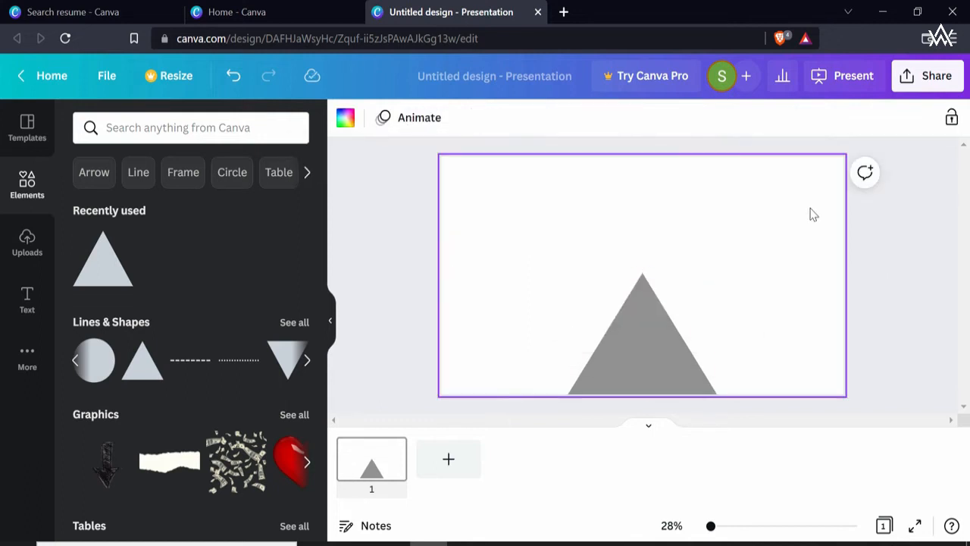
# Shrink the triangle into the page's upper-left corner and fill it with the dark blue default color.
pyautogui.click(705, 382)
pyautogui.moveTo(716, 392); pyautogui.dragTo(493, 205)
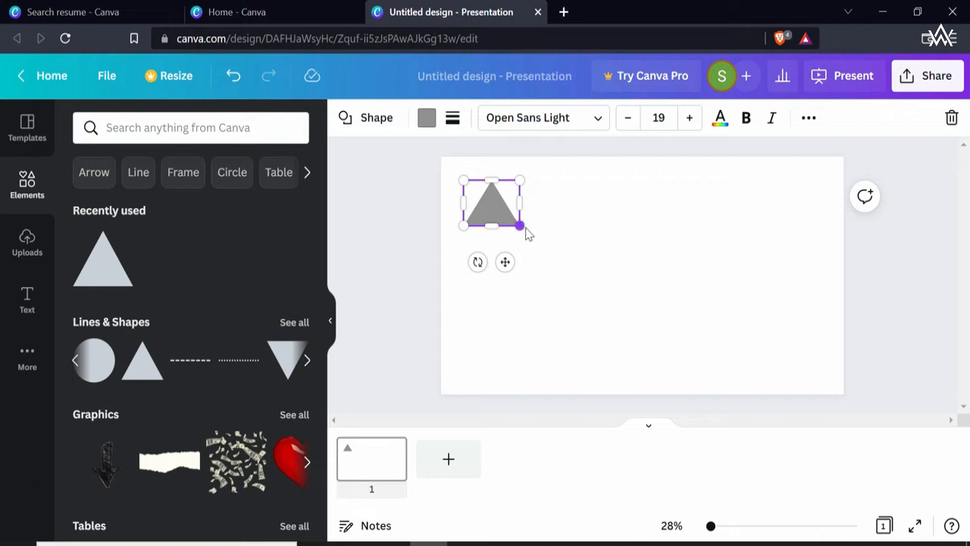
pyautogui.click(425, 121)
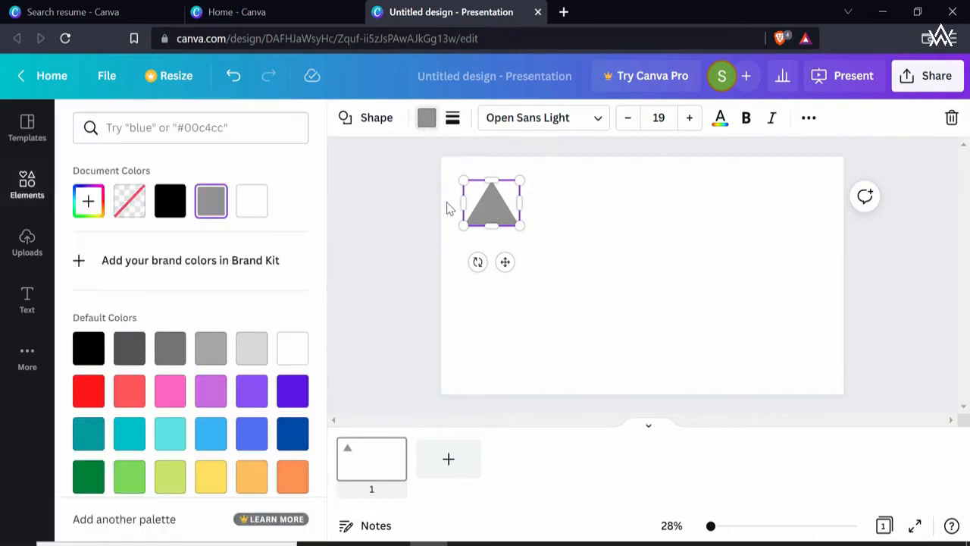
pyautogui.click(292, 396)
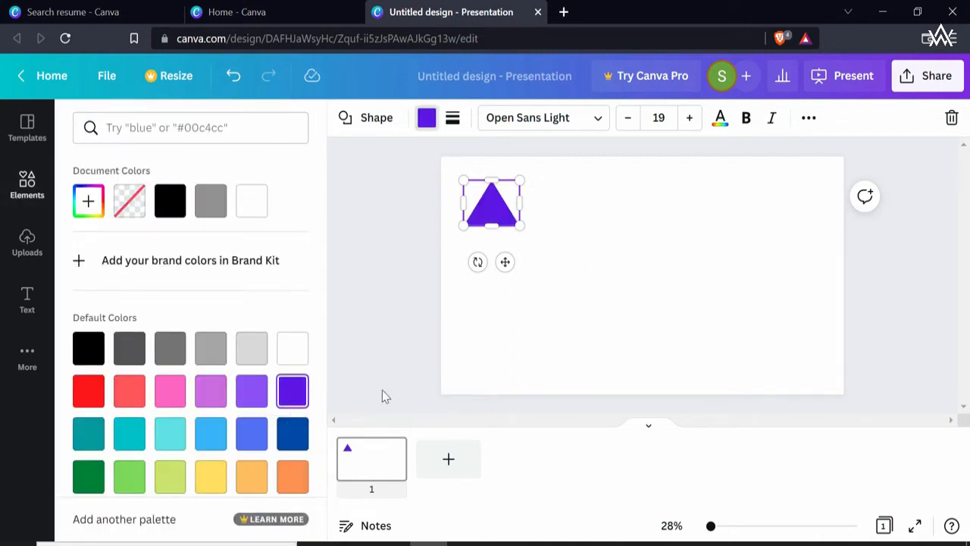
pyautogui.click(293, 433)
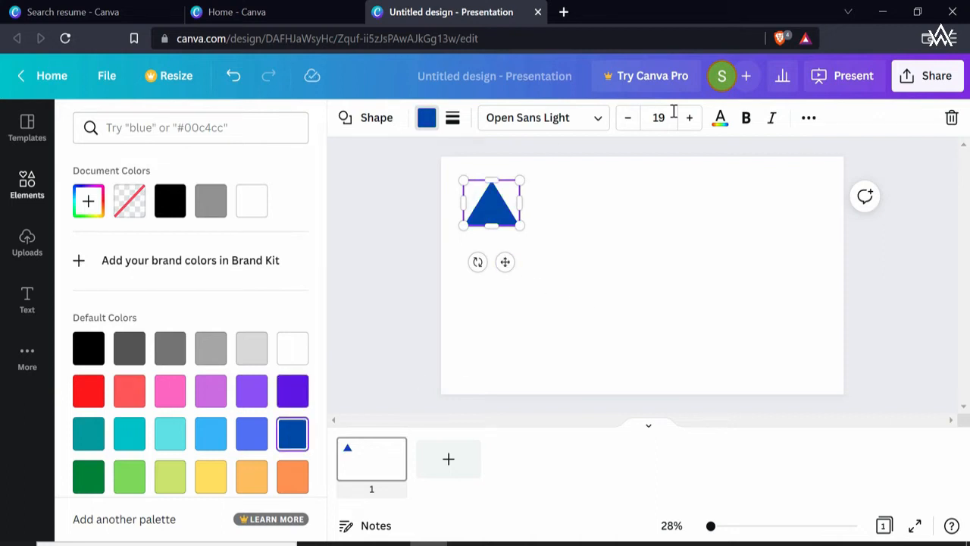
# Reduce the triangle's text size to 15 and deselect the shape.
pyautogui.click(627, 117)
pyautogui.click(627, 117)
pyautogui.click(627, 117)
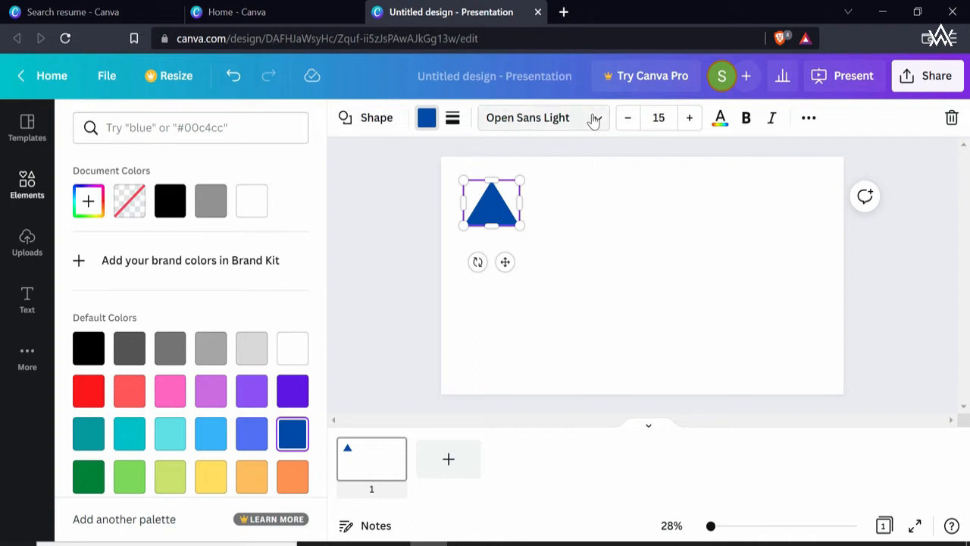
pyautogui.click(557, 268)
pyautogui.click(554, 250)
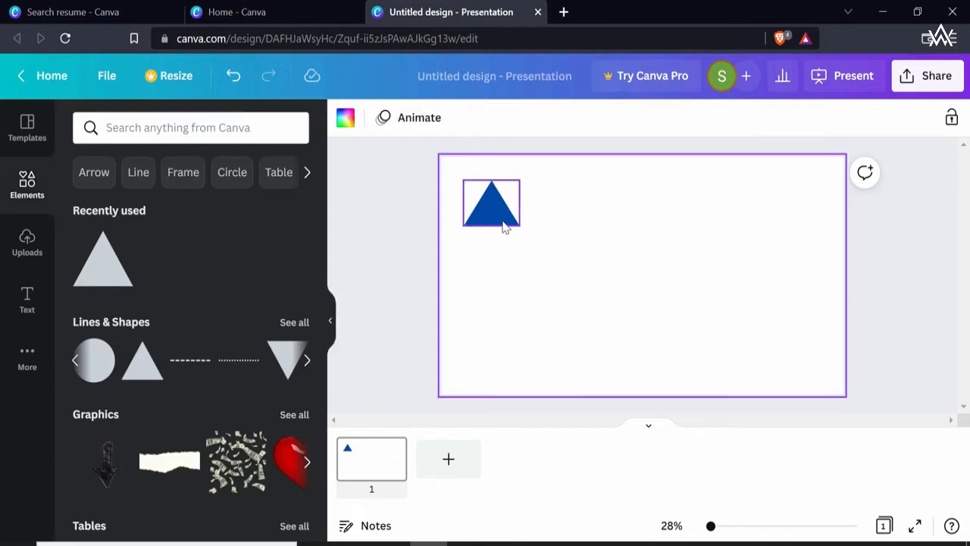
pyautogui.click(617, 302)
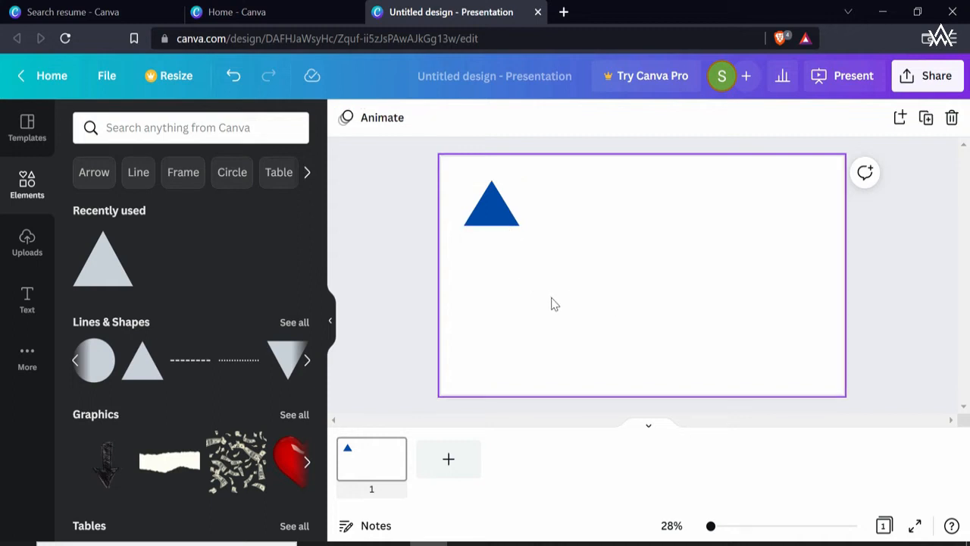
# Duplicate the blue triangle into four copies spread around the middle of the page, and select the original.
pyautogui.click(499, 207)
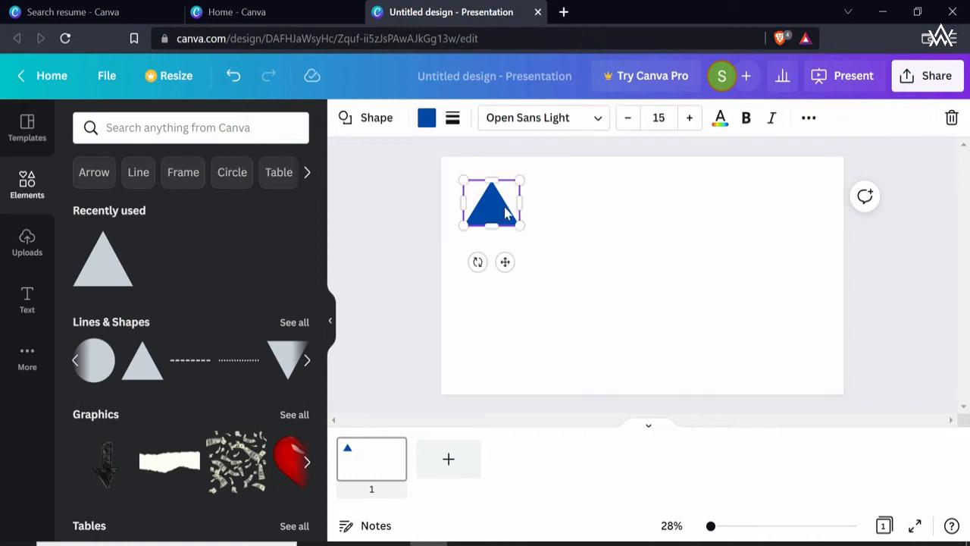
pyautogui.moveTo(498, 205); pyautogui.dragTo(693, 245)
pyautogui.moveTo(585, 231); pyautogui.dragTo(641, 203)
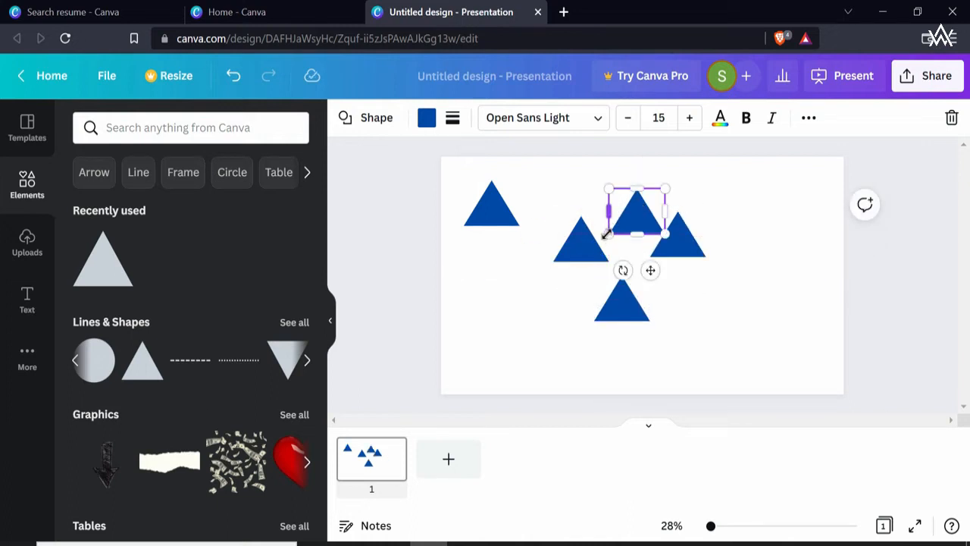
pyautogui.click(587, 248)
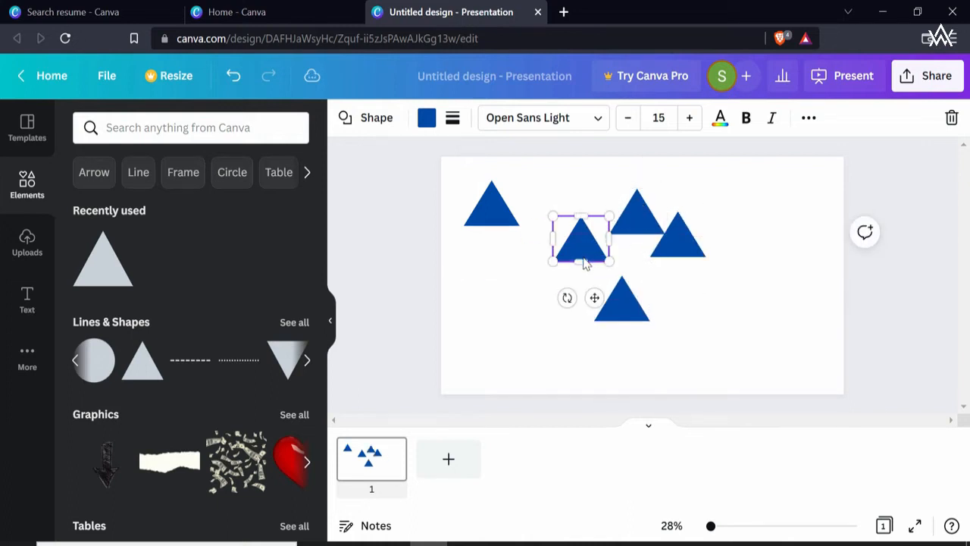
pyautogui.click(472, 216)
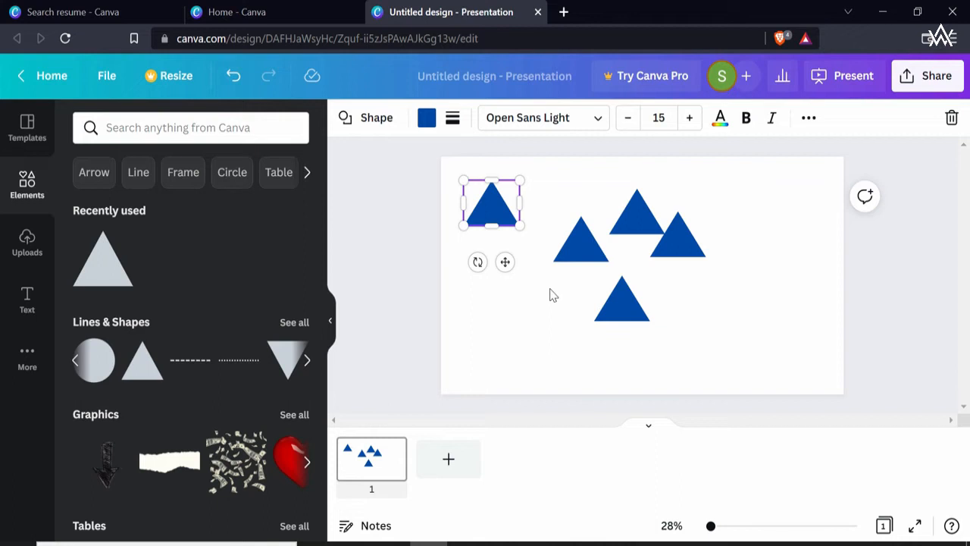
# Duplicate the triangle in the page's upper-left corner repeatedly into a diagonal stack of overlapping copies, and deselect it.
pyautogui.hotkey('ctrl', 'd')
pyautogui.hotkey('ctrl', 'd')
pyautogui.hotkey('ctrl', 'd')
pyautogui.hotkey('ctrl', 'd')
pyautogui.hotkey('ctrl', 'd')
pyautogui.hotkey('ctrl', 'd')
pyautogui.hotkey('ctrl', 'd')
pyautogui.hotkey('ctrl', 'd')
pyautogui.hotkey('ctrl', 'd')
pyautogui.hotkey('ctrl', 'd')
pyautogui.hotkey('ctrl', 'd')
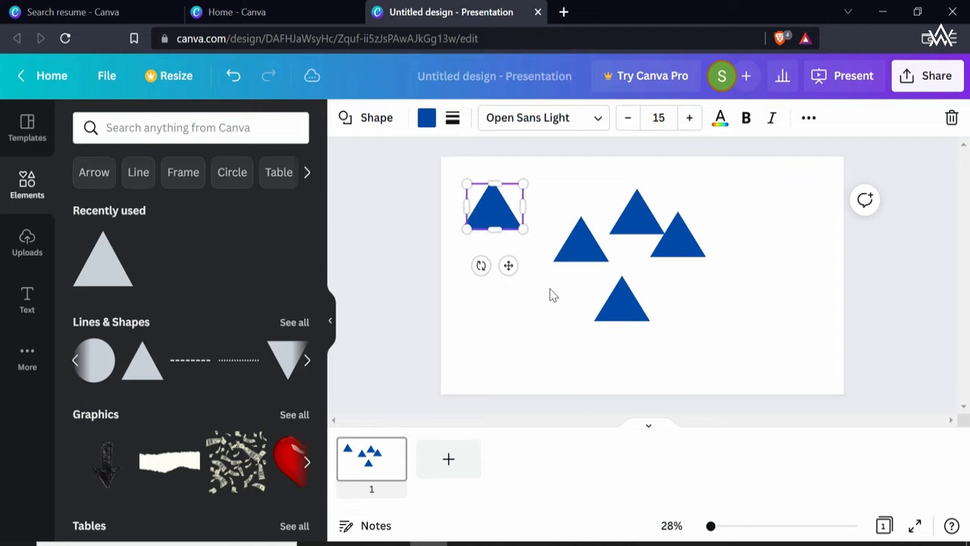
pyautogui.hotkey('ctrl', 'd')
pyautogui.hotkey('ctrl', 'd')
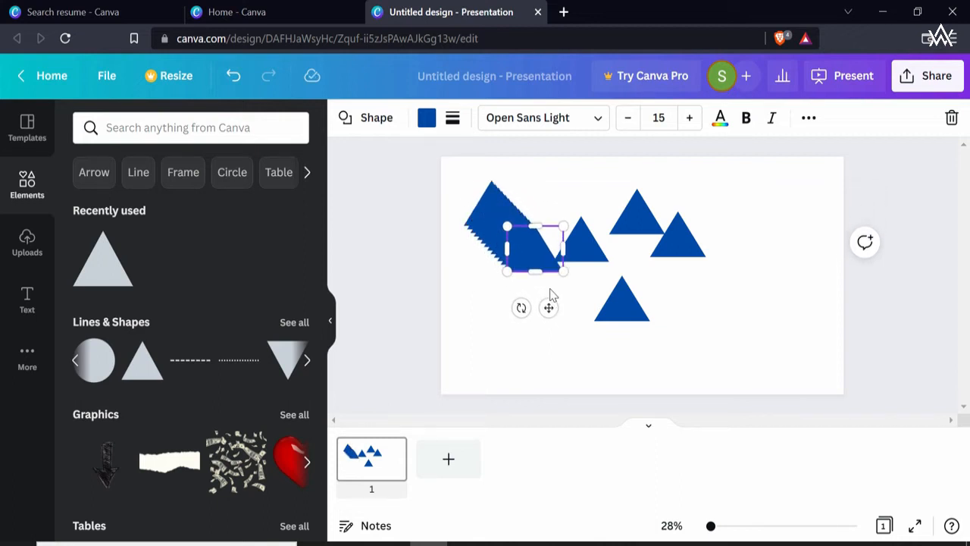
pyautogui.click(623, 348)
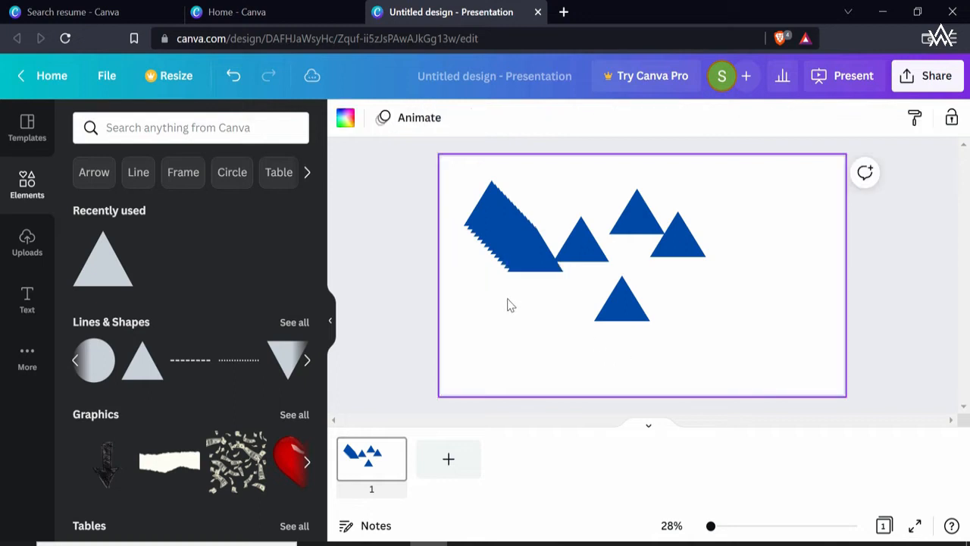
# Move the diagonal stack and its neighbouring triangle to the page's right edge, and select only the stacked triangles.
pyautogui.moveTo(553, 321); pyautogui.dragTo(464, 180)
pyautogui.click(565, 313)
pyautogui.moveTo(563, 306); pyautogui.dragTo(469, 198)
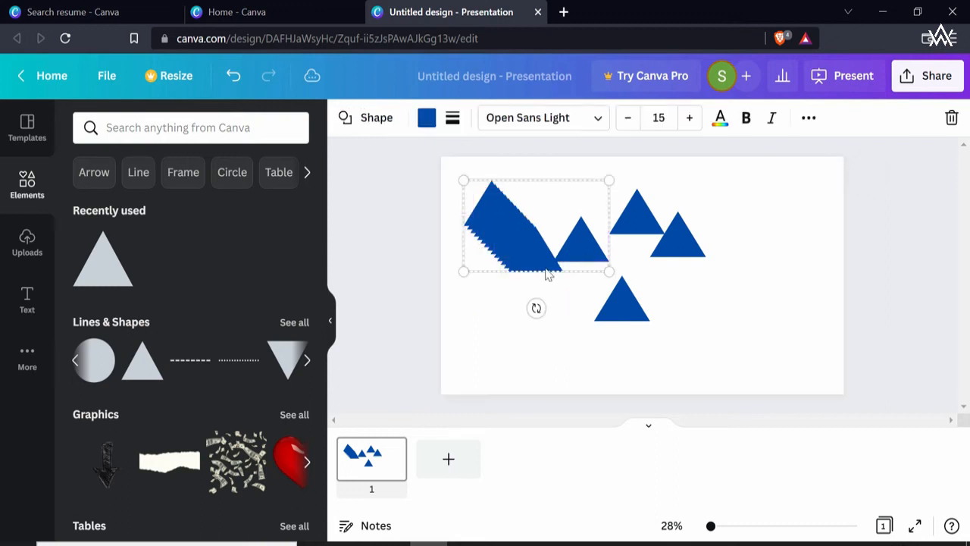
pyautogui.moveTo(561, 214); pyautogui.dragTo(813, 203)
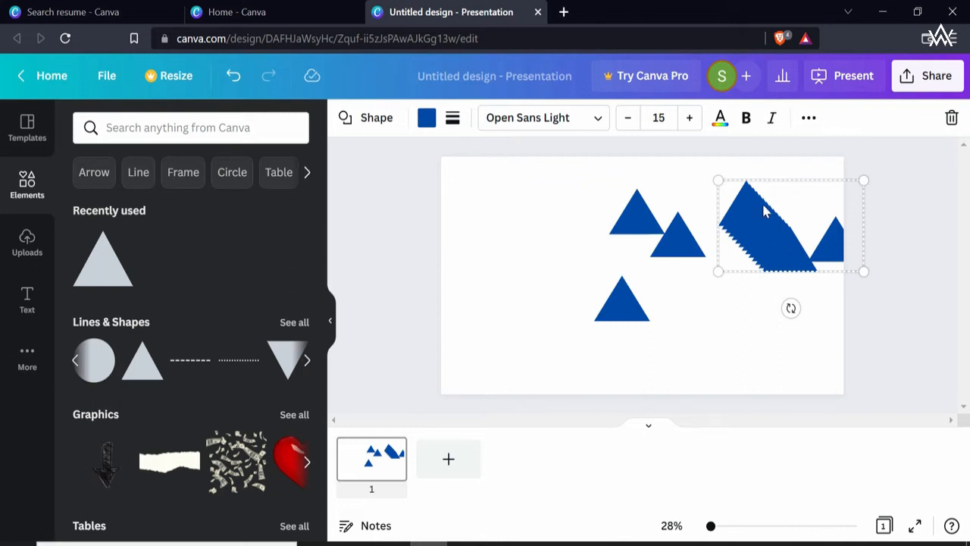
pyautogui.click(744, 309)
pyautogui.moveTo(785, 281); pyautogui.dragTo(717, 231)
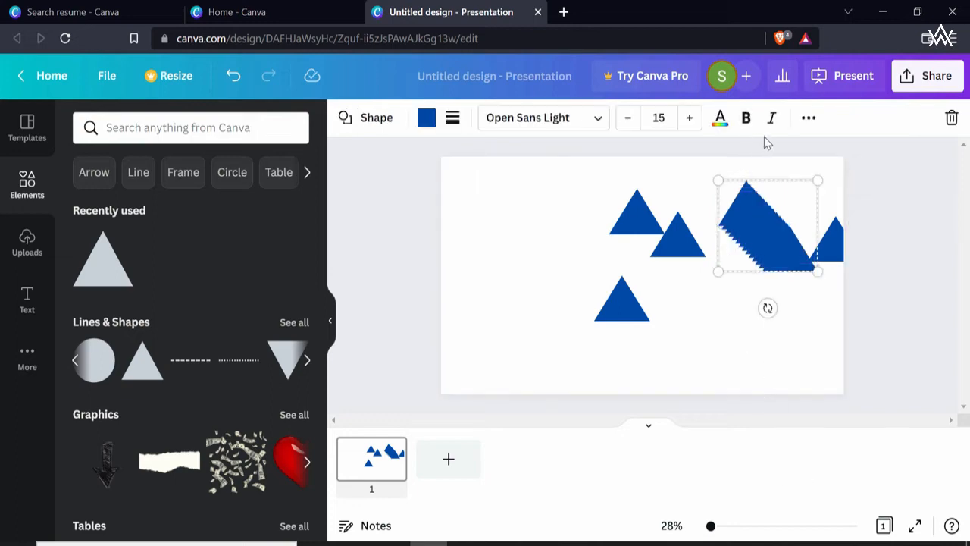
# Reduce the browser zoom to 50% so the full set of editing options fits on screen.
pyautogui.click(808, 119)
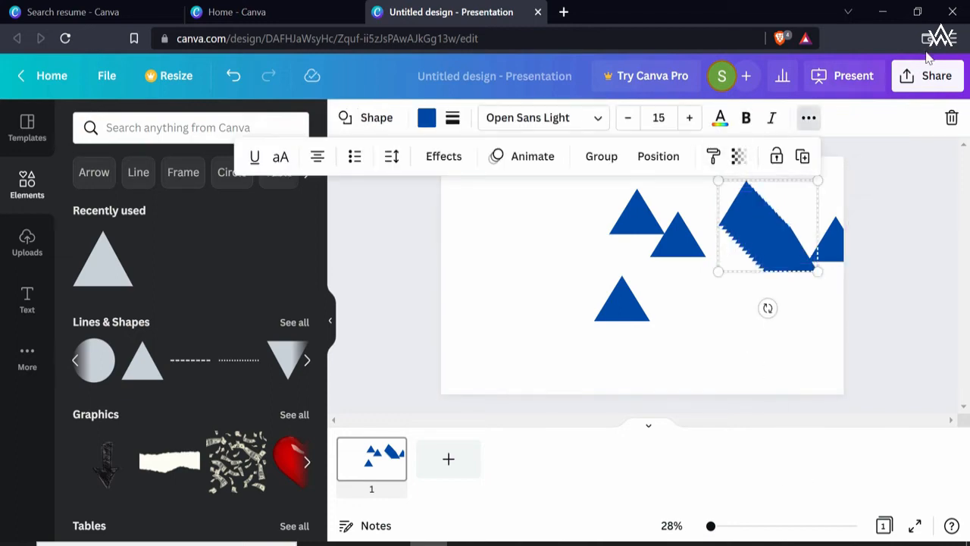
pyautogui.click(949, 38)
pyautogui.click(855, 342)
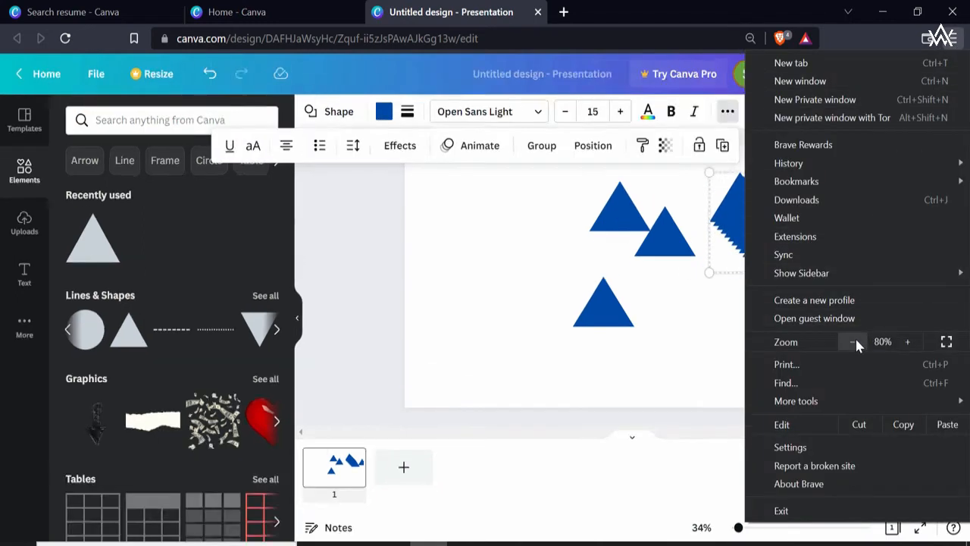
pyautogui.click(855, 342)
pyautogui.click(855, 341)
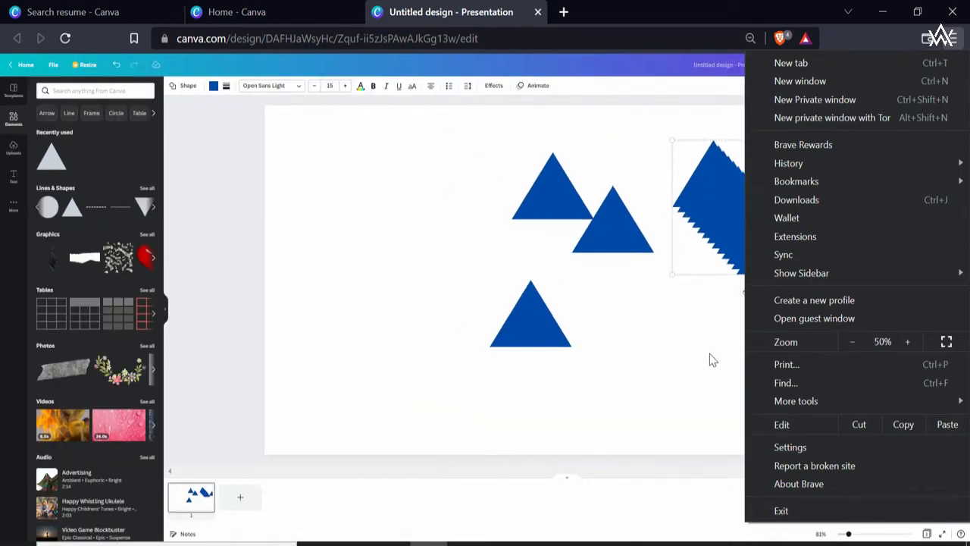
pyautogui.click(672, 377)
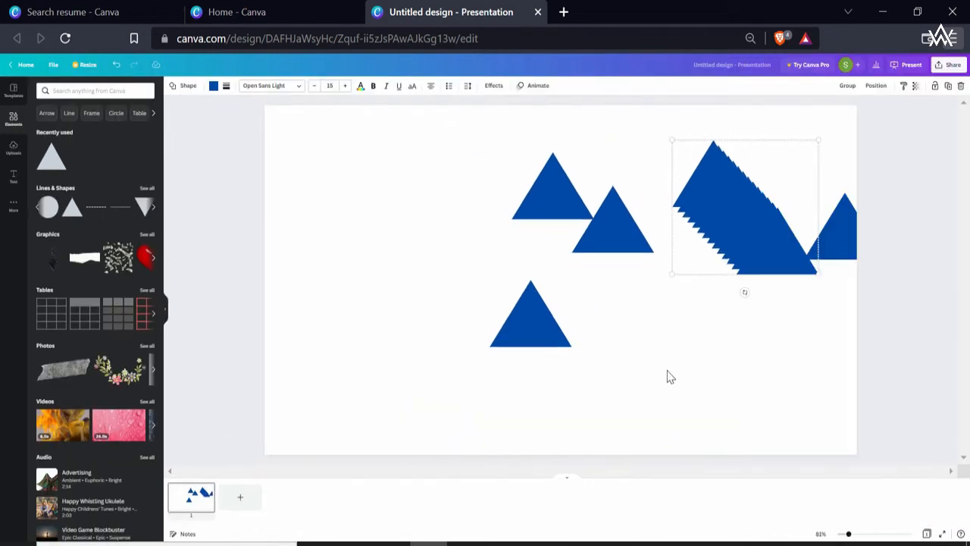
# Align the stacked triangles with each other to Top and Left.
pyautogui.click(872, 87)
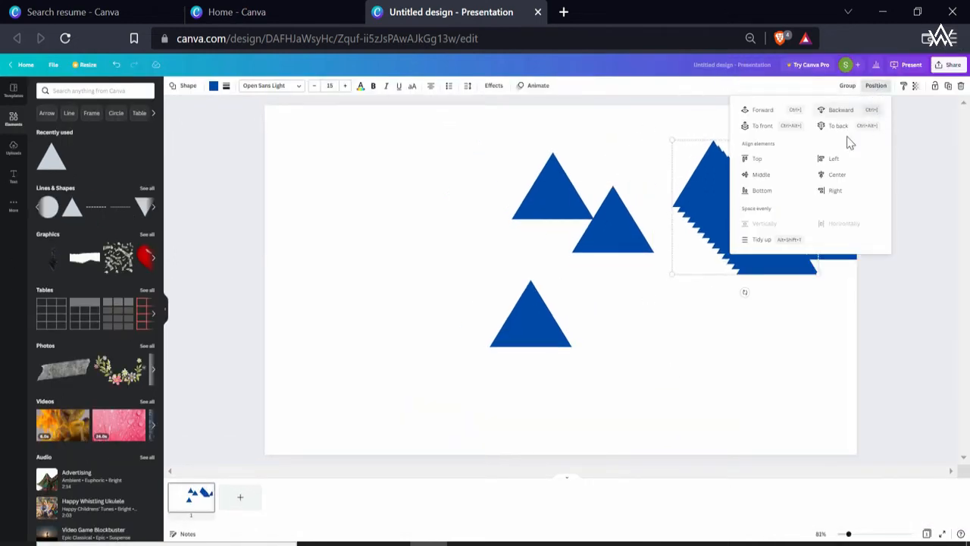
pyautogui.click(769, 162)
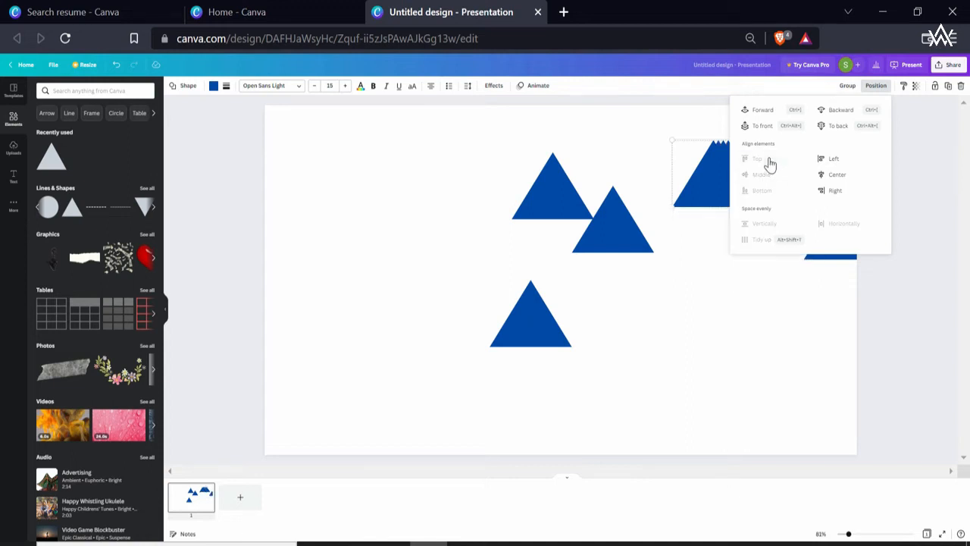
pyautogui.click(832, 161)
# Duplicate the aligned triangle on the page's right side repeatedly into a diagonal stack, and deselect it.
pyautogui.click(734, 196)
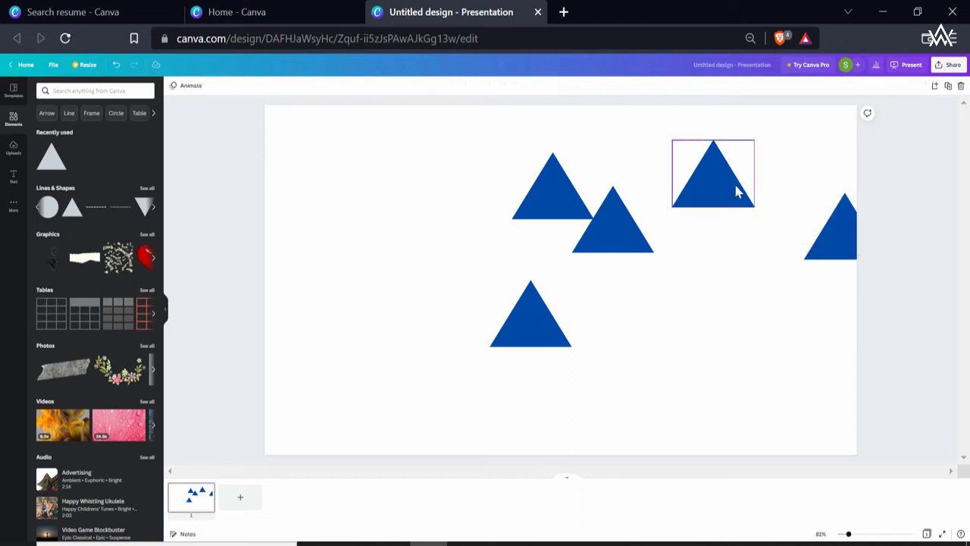
pyautogui.hotkey('ctrl', 'd')
pyautogui.hotkey('ctrl', 'd')
pyautogui.hotkey('ctrl', 'd')
pyautogui.hotkey('ctrl', 'd')
pyautogui.hotkey('ctrl', 'd')
pyautogui.hotkey('ctrl', 'd')
pyautogui.hotkey('ctrl', 'd')
pyautogui.hotkey('ctrl', 'd')
pyautogui.hotkey('ctrl', 'd')
pyautogui.hotkey('ctrl', 'd')
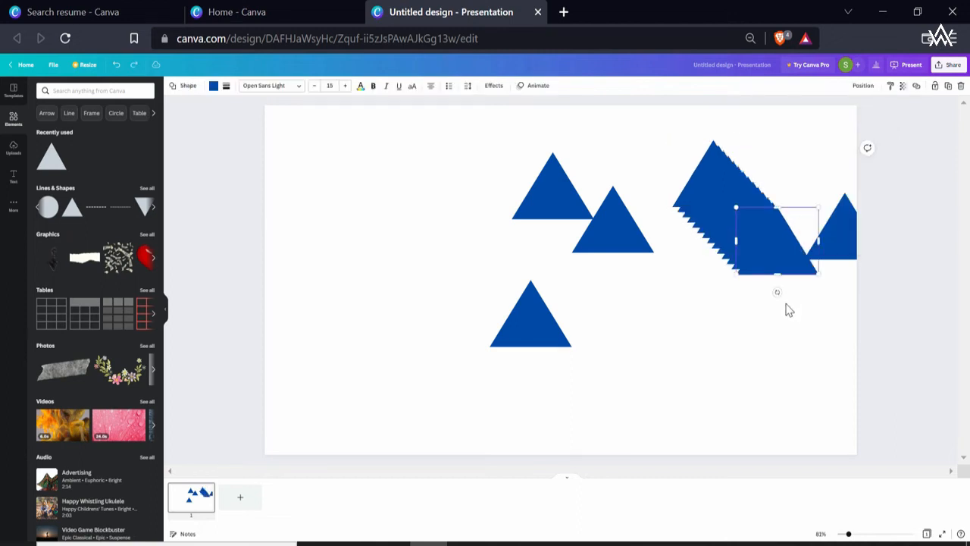
pyautogui.click(807, 372)
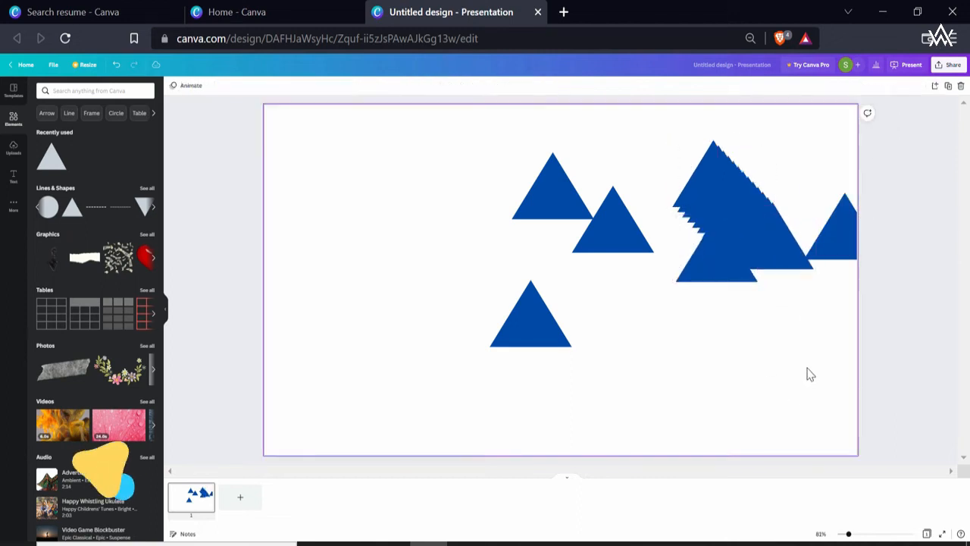
# Move the diagonal stack to the page's left side and try the Middle and Center element alignments on it.
pyautogui.moveTo(788, 321); pyautogui.dragTo(671, 141)
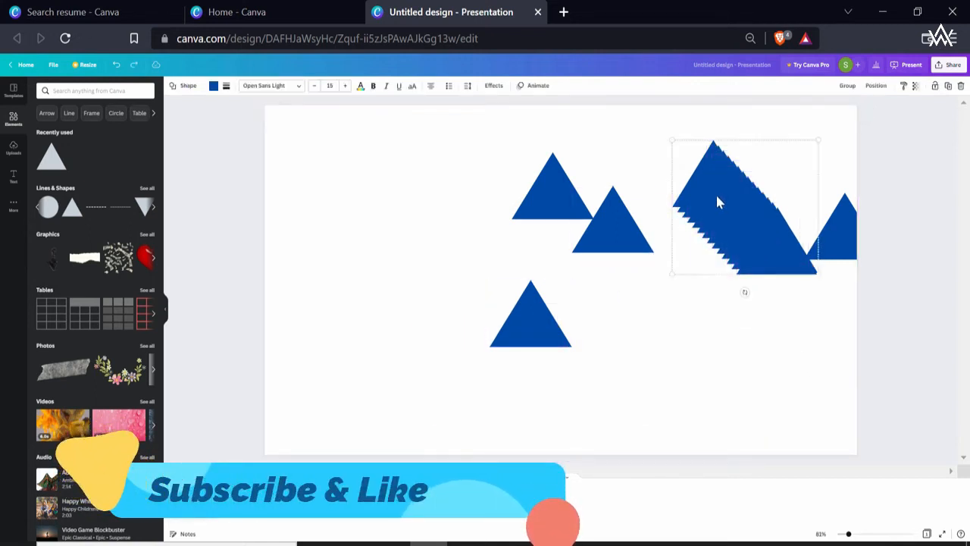
pyautogui.moveTo(715, 192); pyautogui.dragTo(361, 209)
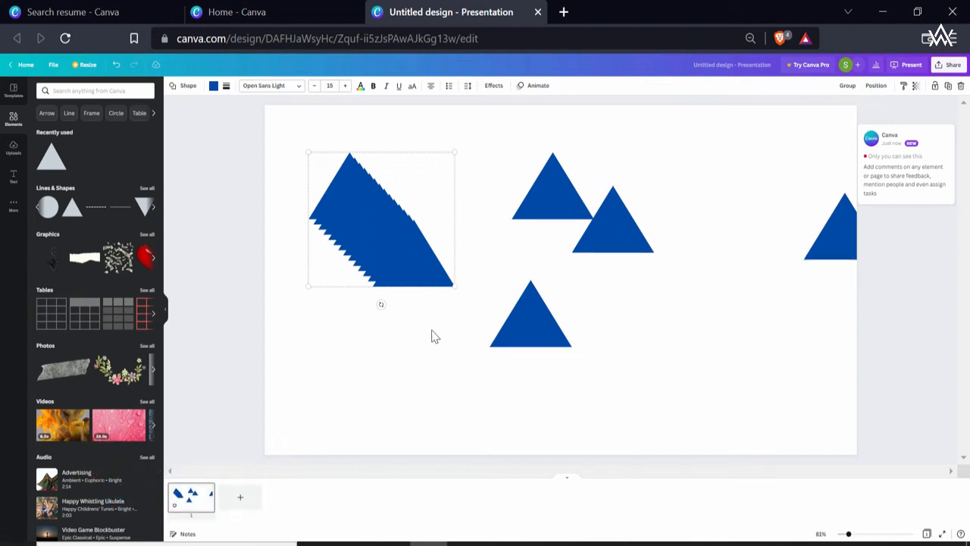
pyautogui.click(876, 85)
pyautogui.click(760, 175)
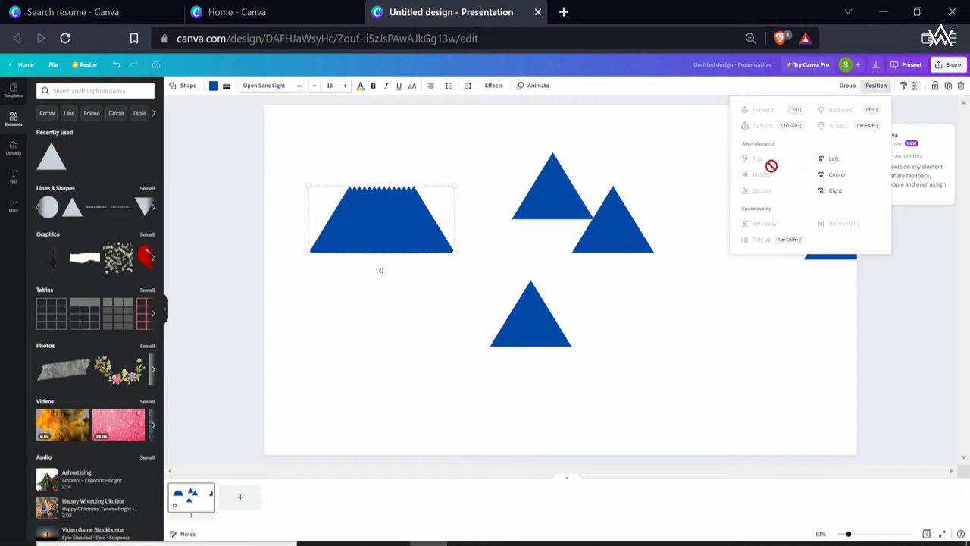
pyautogui.click(836, 174)
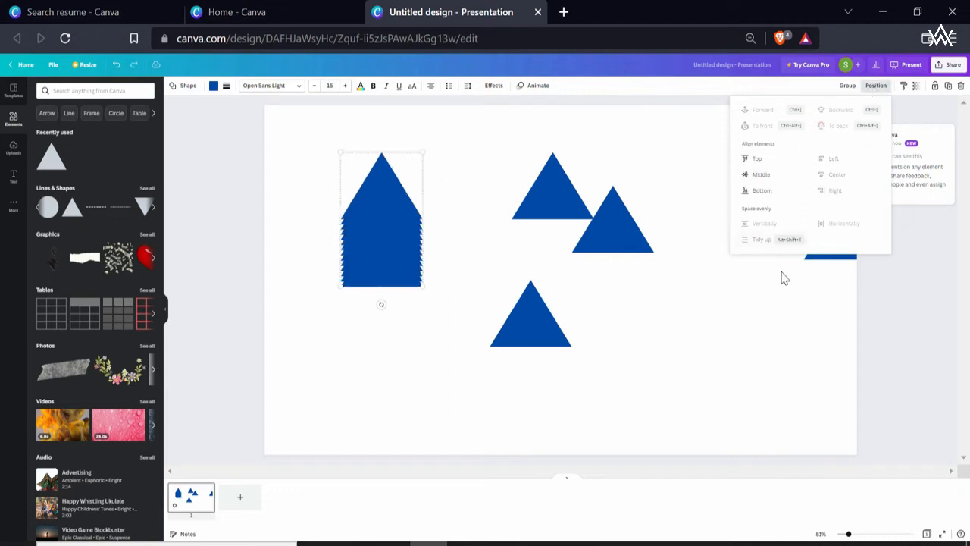
pyautogui.click(675, 348)
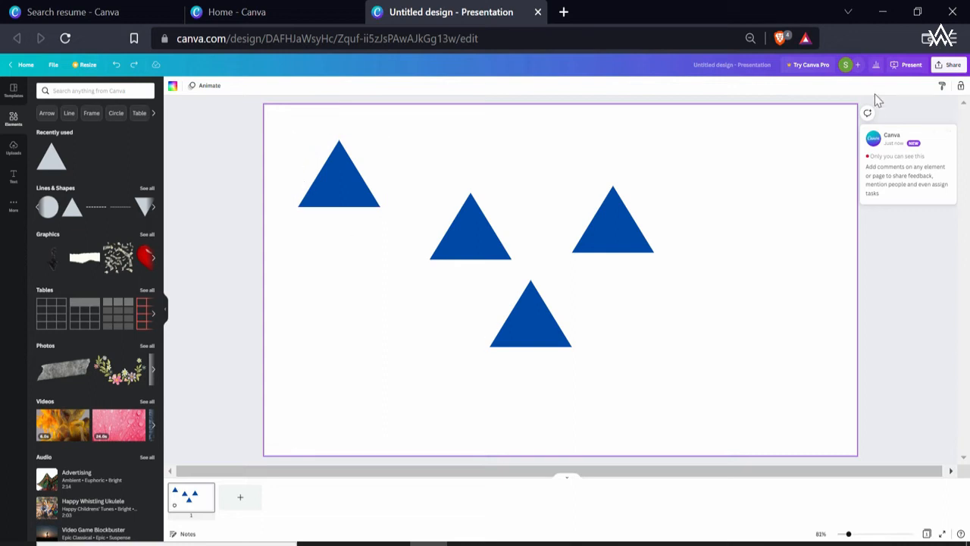
# Align the four scattered triangles with each other to Top and deselect them.
pyautogui.moveTo(768, 130); pyautogui.dragTo(313, 416)
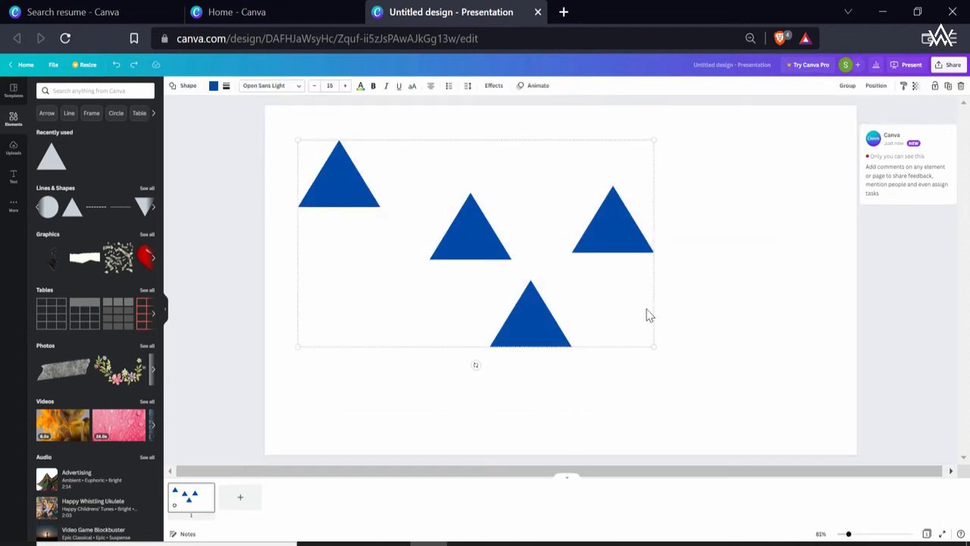
pyautogui.click(877, 88)
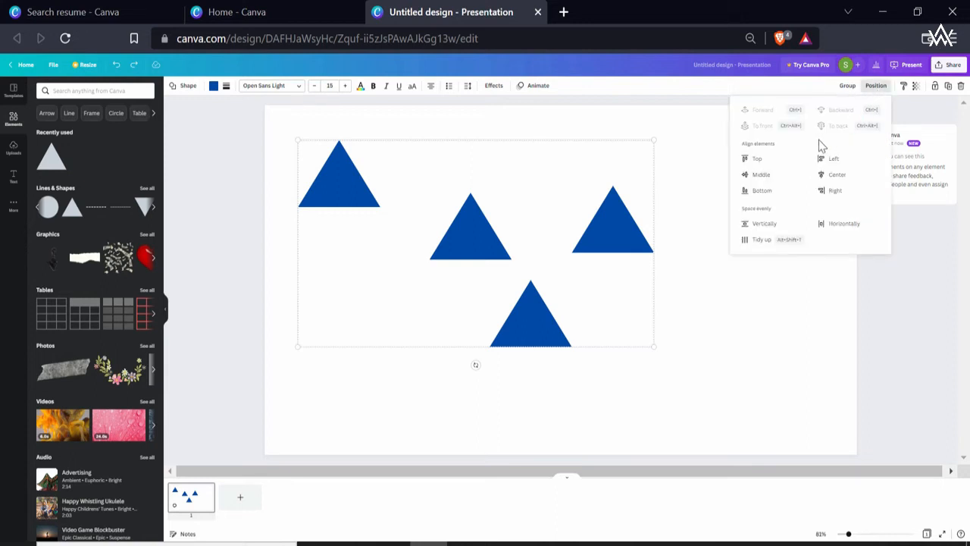
pyautogui.click(776, 167)
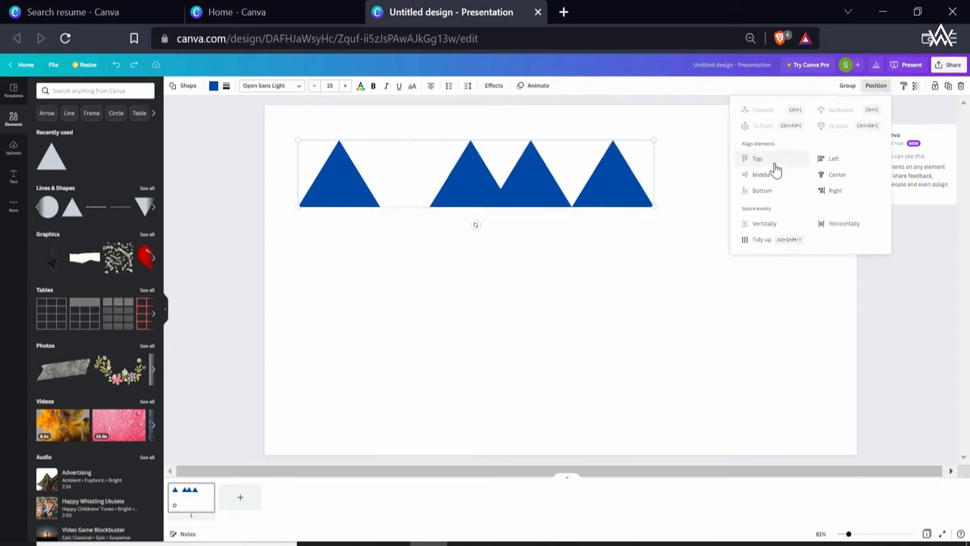
pyautogui.click(686, 300)
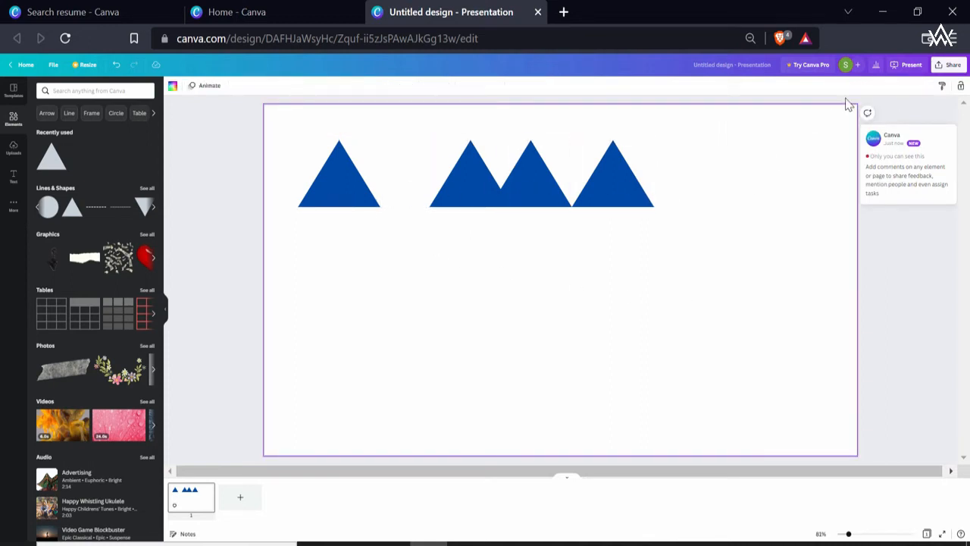
# Select the four triangles in the row and try the Center and Right element alignments.
pyautogui.hotkey('ctrl', 'a')
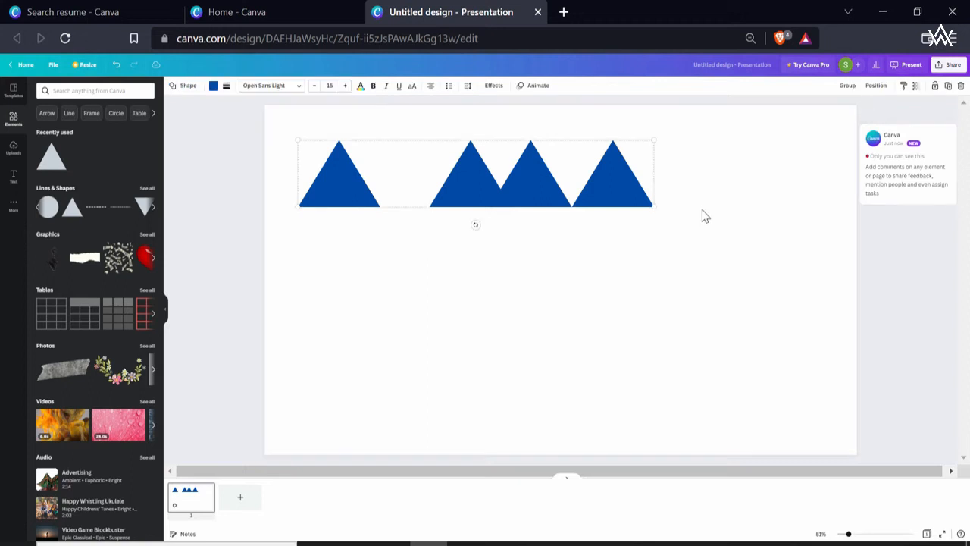
pyautogui.click(703, 200)
pyautogui.moveTo(706, 163); pyautogui.dragTo(170, 212)
pyautogui.click(877, 86)
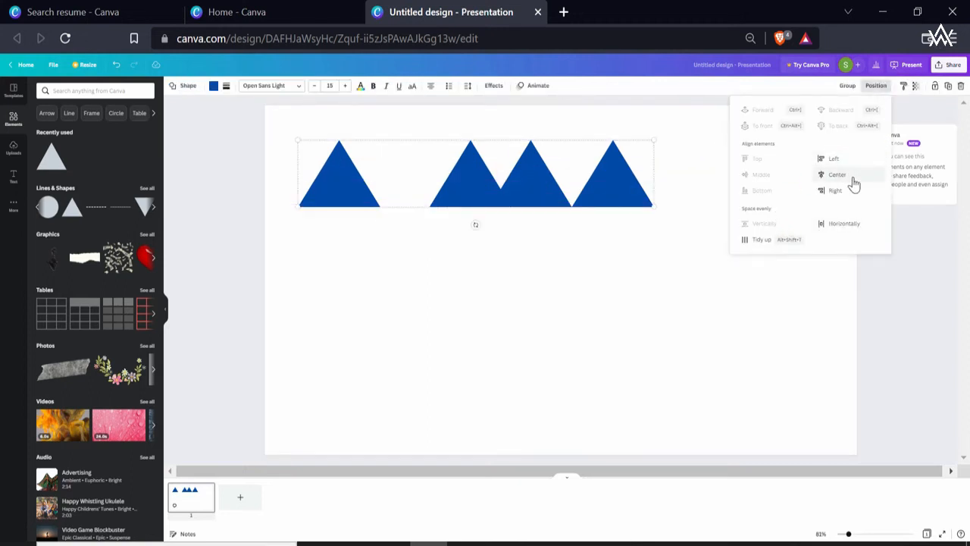
pyautogui.click(836, 175)
pyautogui.click(837, 194)
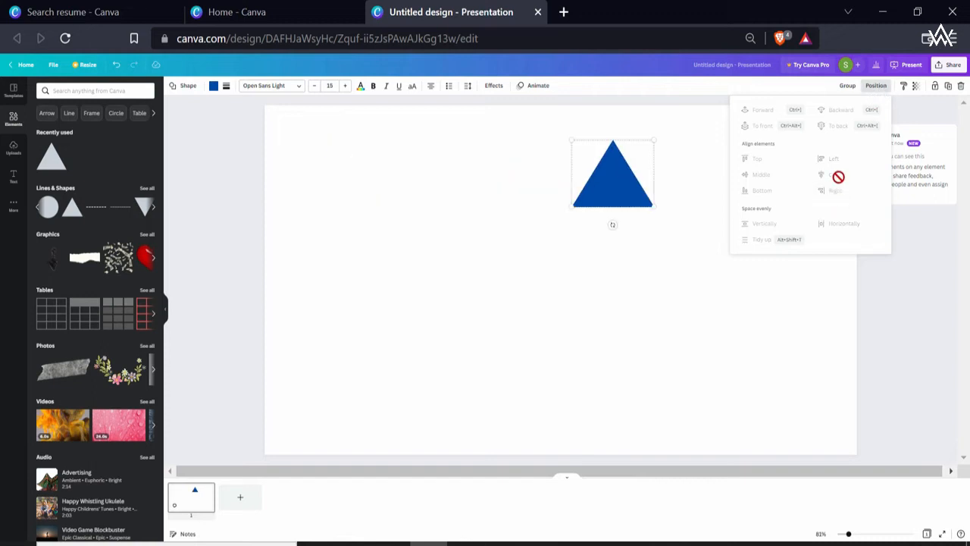
# Undo the last element alignments, including Top, back to the scattered layout of the four triangles.
pyautogui.hotkey('ctrl', 'z')
pyautogui.hotkey('ctrl', 'z')
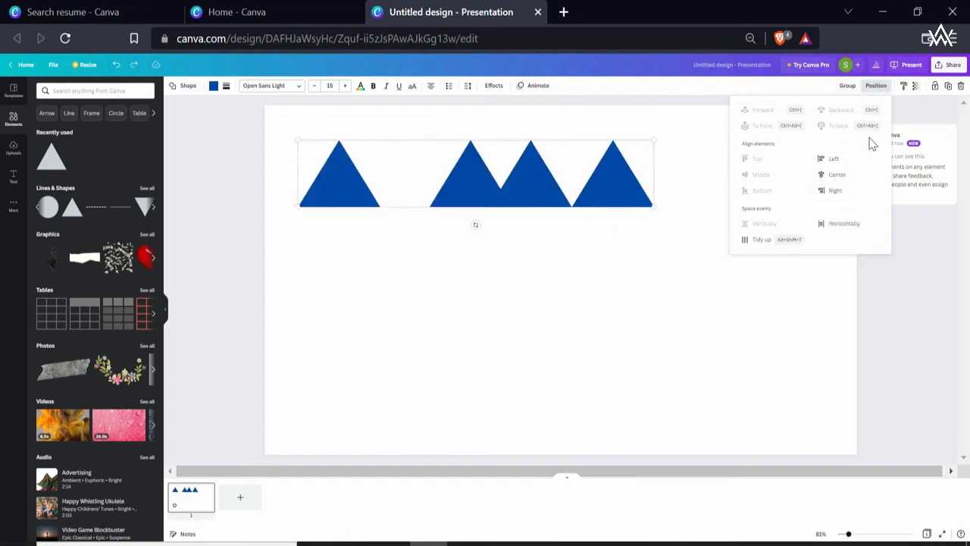
pyautogui.click(755, 324)
pyautogui.hotkey('ctrl', 'z')
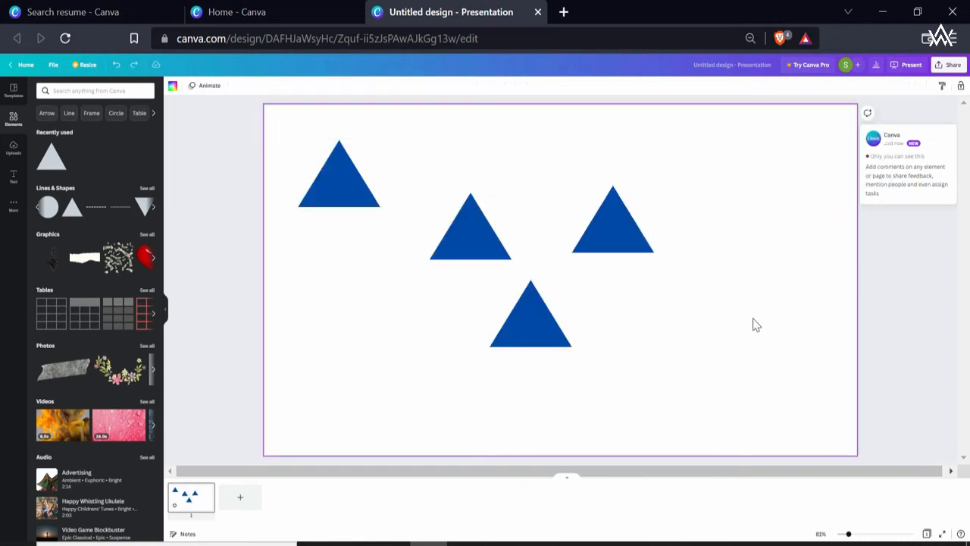
# Space the four scattered triangles evenly, vertically and horizontally, and tidy them up into one row.
pyautogui.moveTo(800, 202); pyautogui.dragTo(344, 351)
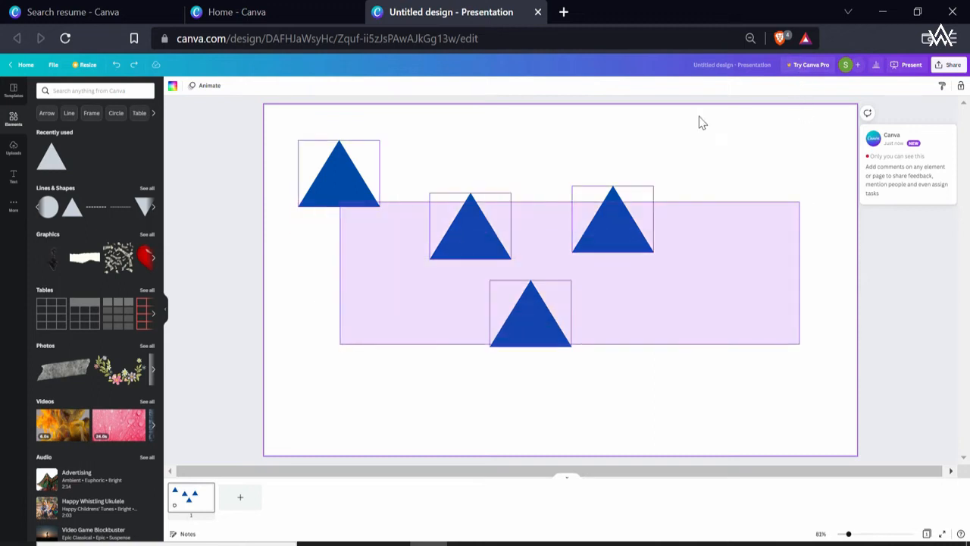
pyautogui.click(876, 85)
pyautogui.click(772, 225)
pyautogui.click(871, 226)
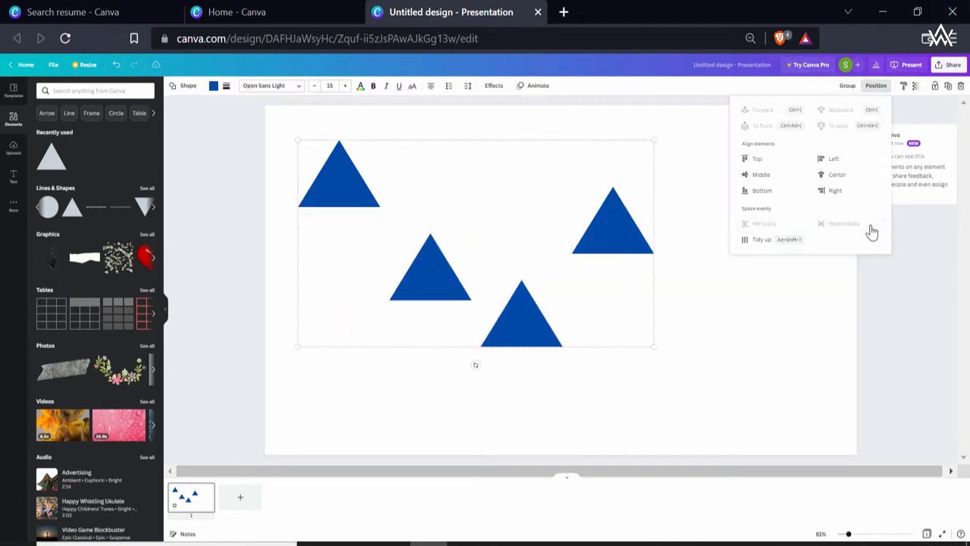
pyautogui.click(770, 240)
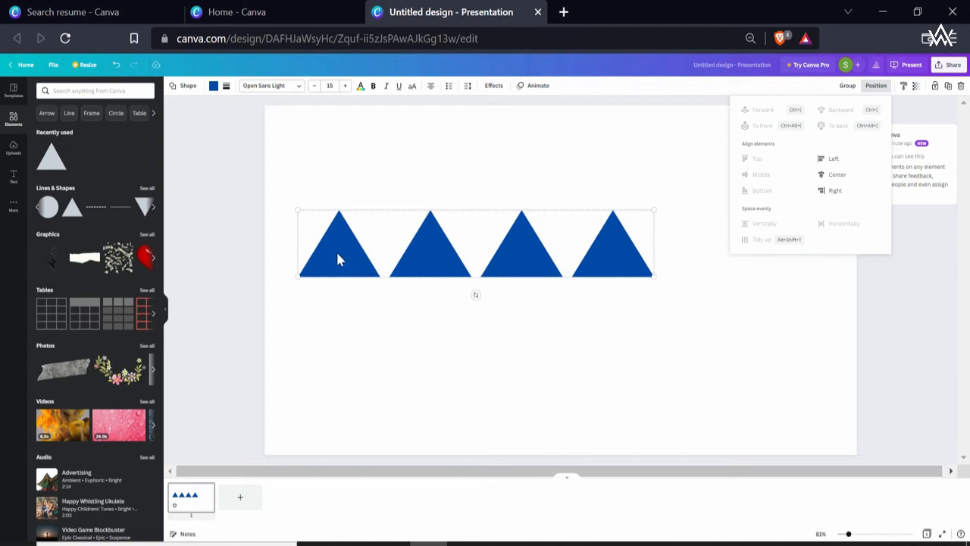
pyautogui.click(655, 396)
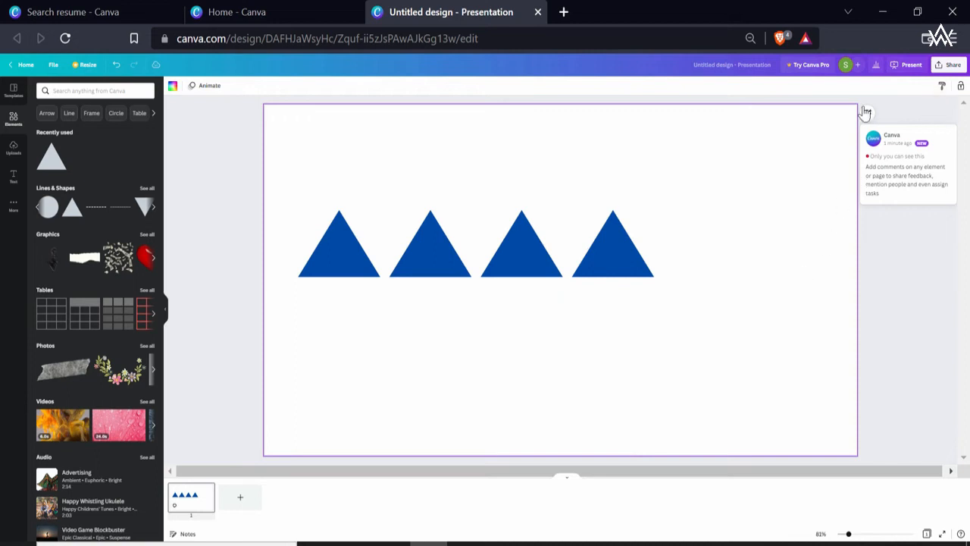
# Select the four triangles in the row and examine their alignment and spacing options.
pyautogui.moveTo(755, 228); pyautogui.dragTo(323, 323)
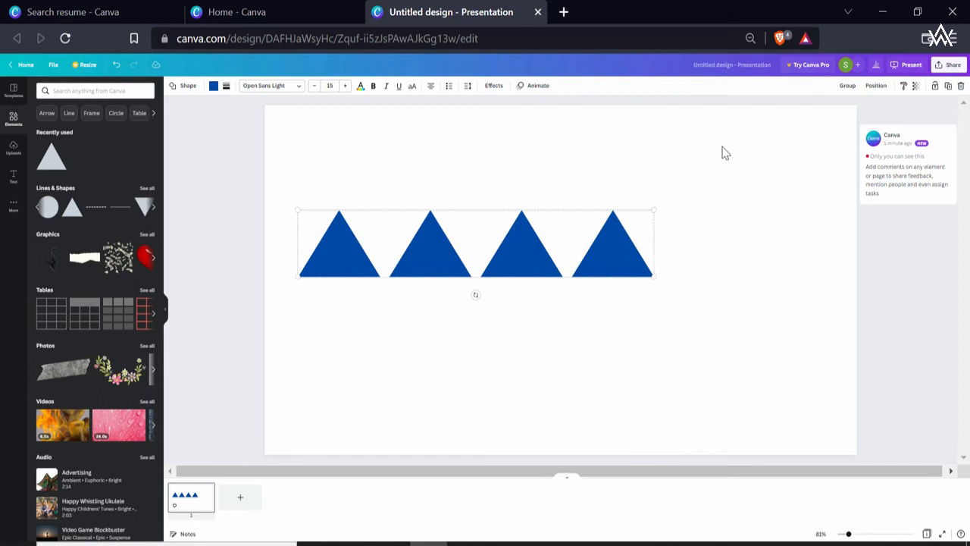
pyautogui.click(876, 85)
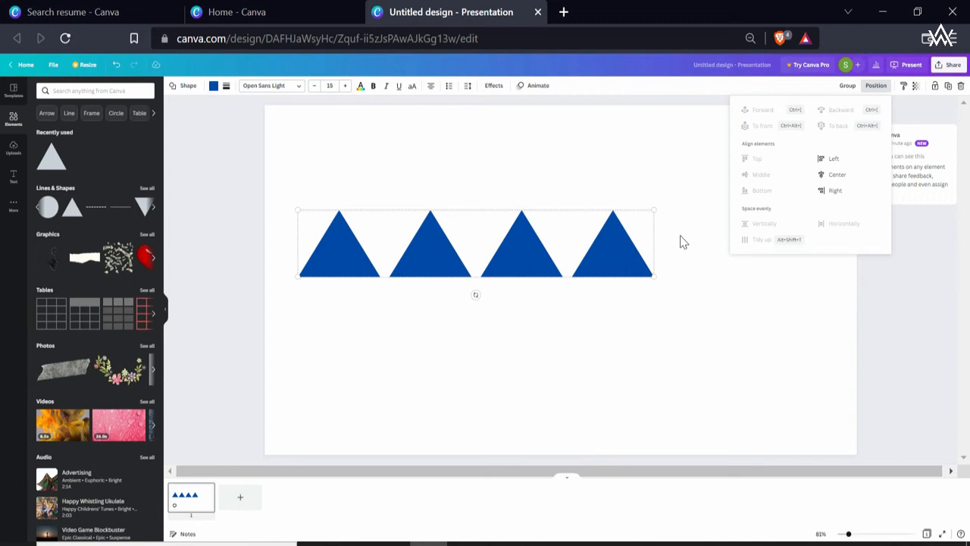
pyautogui.click(776, 227)
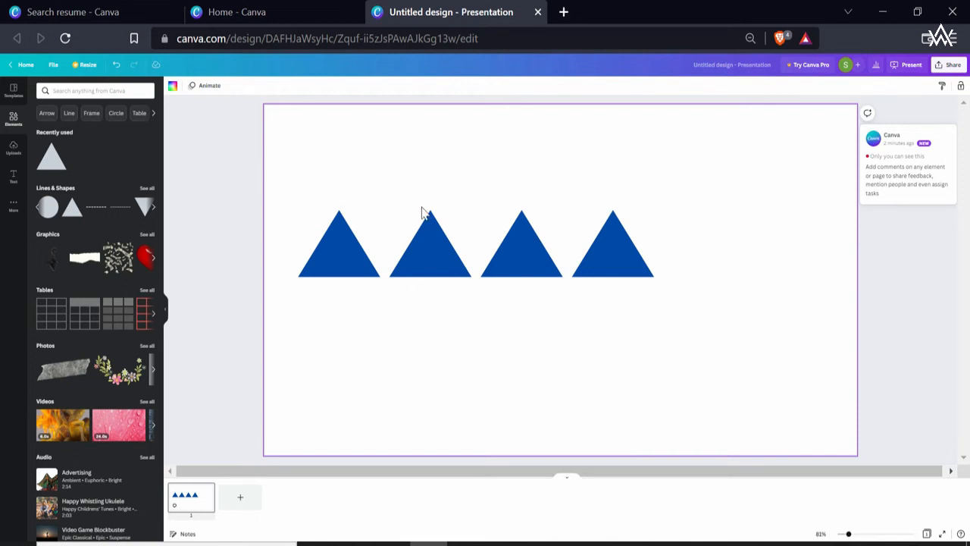
# Add a heading text box and move it above the right end of the triangle row.
pyautogui.click(14, 177)
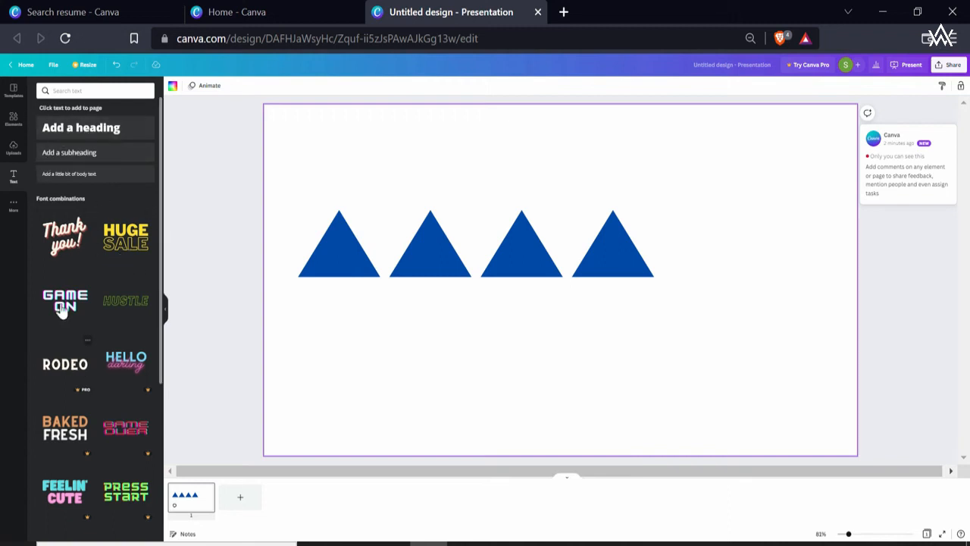
pyautogui.click(110, 137)
pyautogui.click(656, 390)
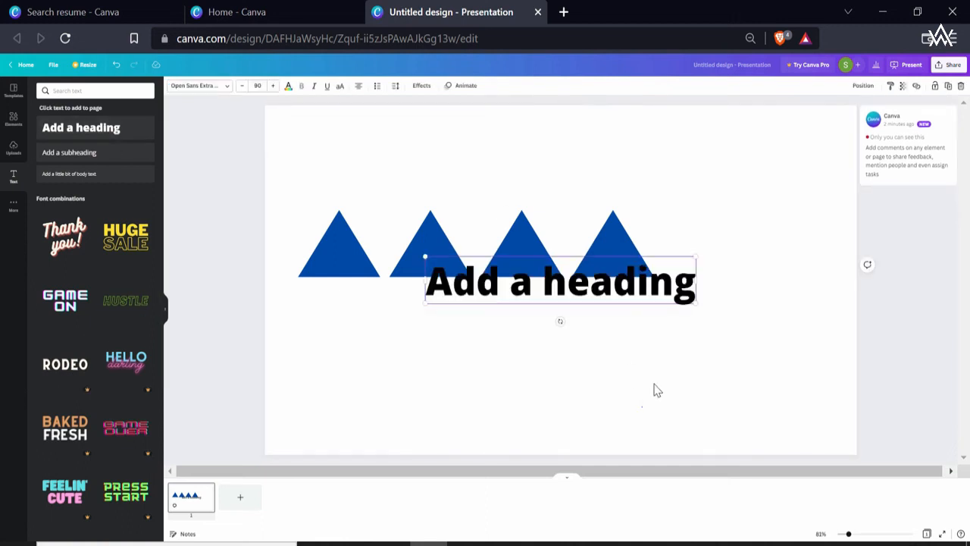
pyautogui.moveTo(599, 301); pyautogui.dragTo(598, 299)
pyautogui.moveTo(598, 299); pyautogui.dragTo(599, 354)
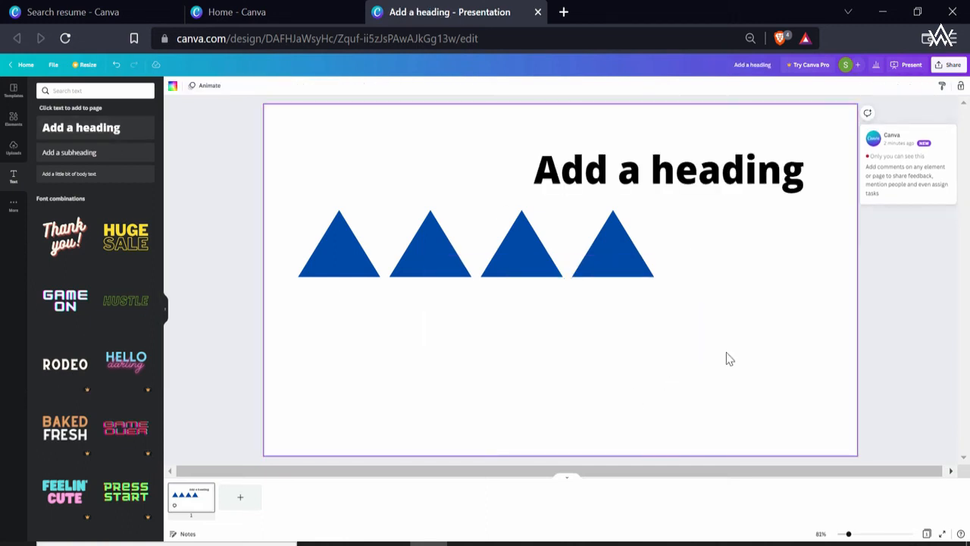
# Try moving the heading below the triangle row and shrinking it, and undo both changes.
pyautogui.click(728, 170)
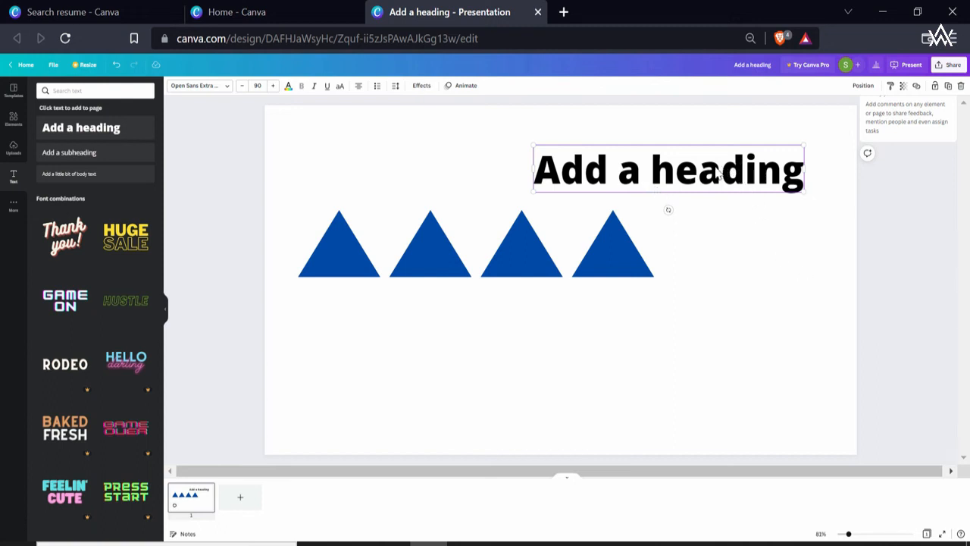
pyautogui.moveTo(626, 174); pyautogui.dragTo(559, 421)
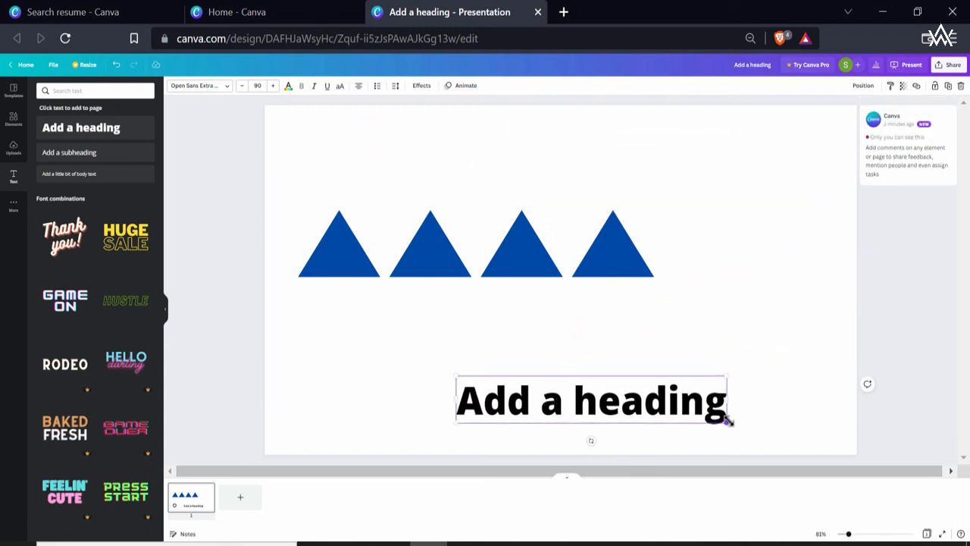
pyautogui.moveTo(727, 420); pyautogui.dragTo(537, 356)
pyautogui.click(580, 424)
pyautogui.hotkey('ctrl', 'z')
pyautogui.hotkey('ctrl', 'z')
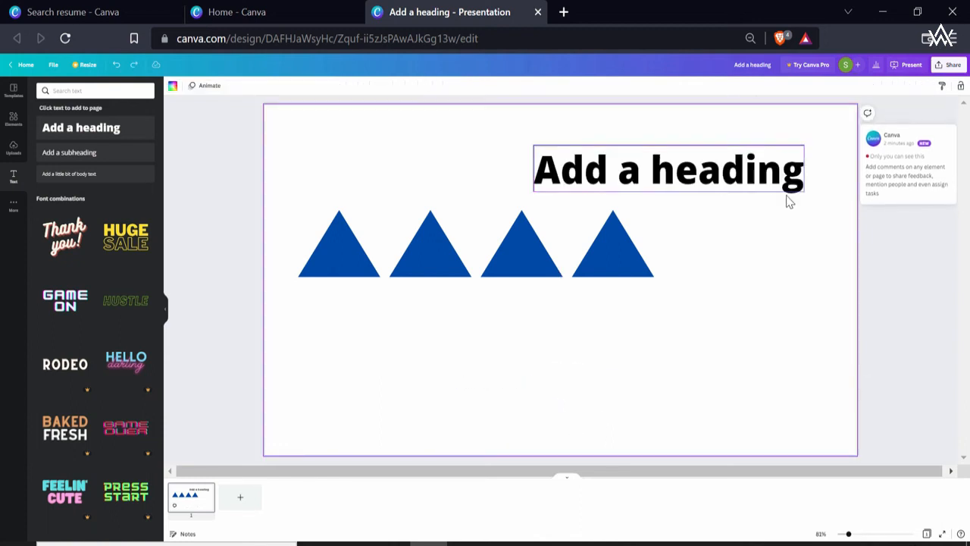
# Shrink the heading above the triangles to a font size of about 29.8 and deselect it.
pyautogui.click(794, 189)
pyautogui.moveTo(804, 191); pyautogui.dragTo(624, 157)
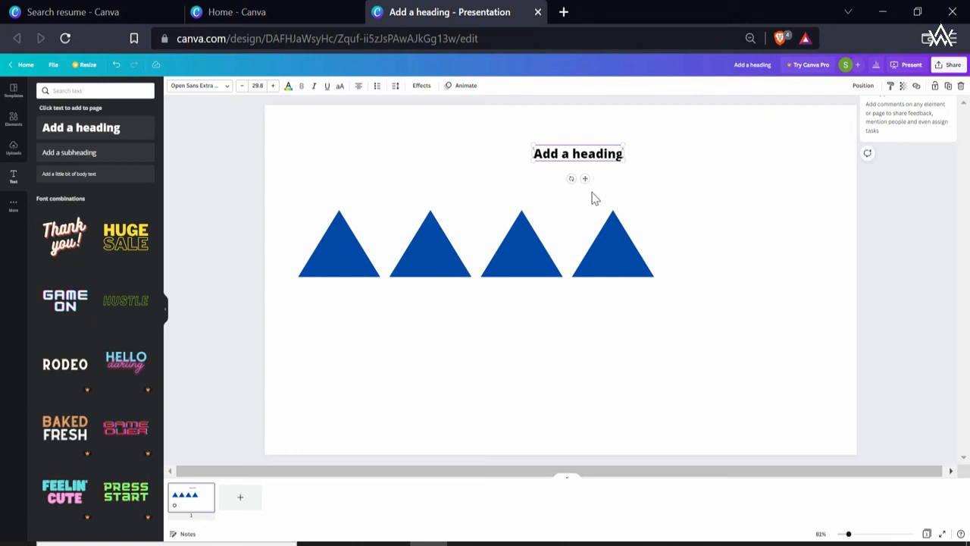
pyautogui.click(616, 185)
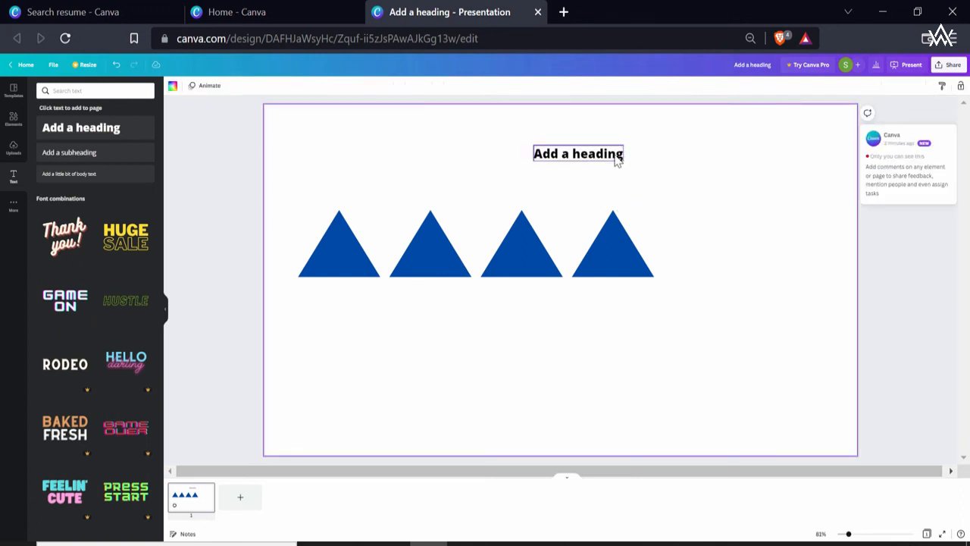
# Move the small heading below the row of triangles, under the second and third triangles.
pyautogui.click(617, 159)
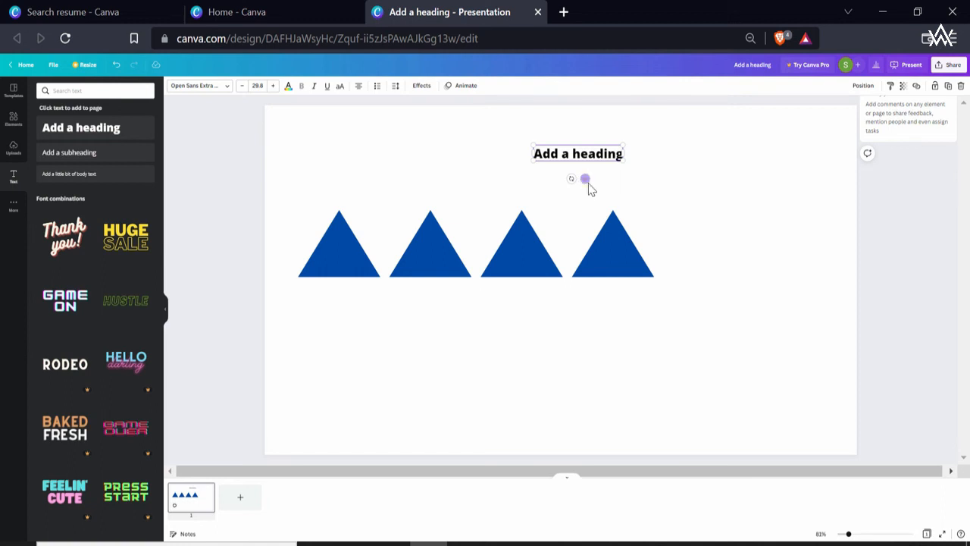
pyautogui.moveTo(585, 178); pyautogui.dragTo(447, 394)
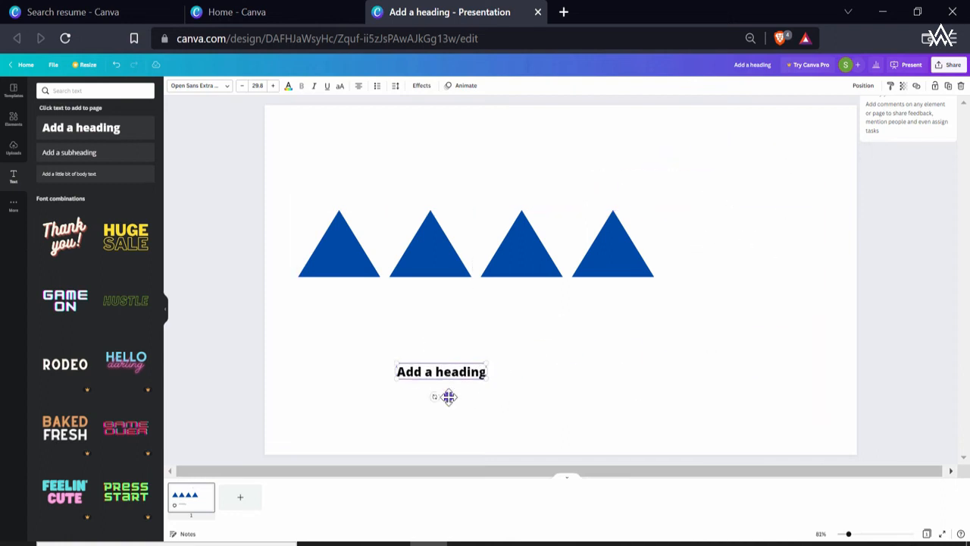
pyautogui.click(664, 378)
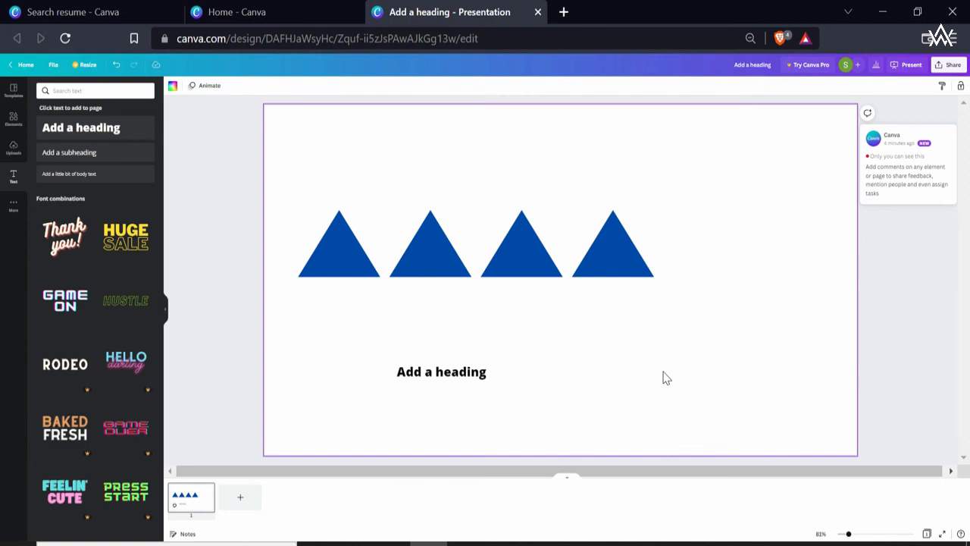
# Enlarge the heading below the triangles to a font size of about 36.9.
pyautogui.click(481, 374)
pyautogui.moveTo(490, 363); pyautogui.dragTo(508, 359)
pyautogui.click(574, 403)
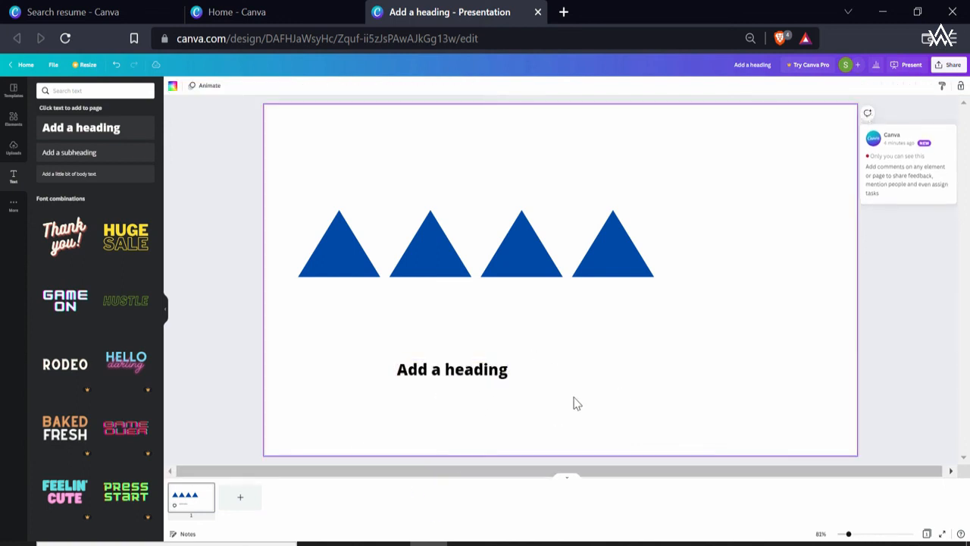
# Duplicate the heading and place the copy directly above the original, aligned with it.
pyautogui.click(498, 382)
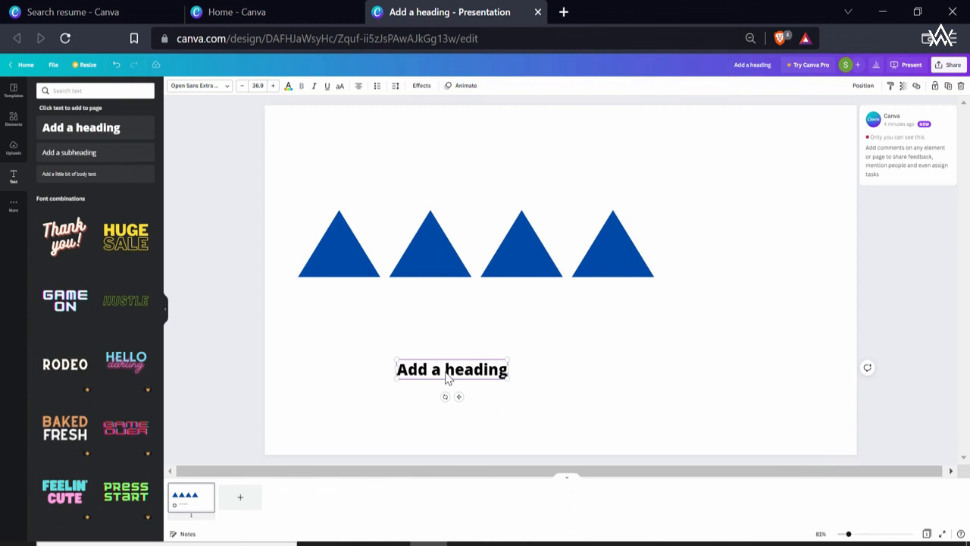
pyautogui.hotkey('ctrl', 'd')
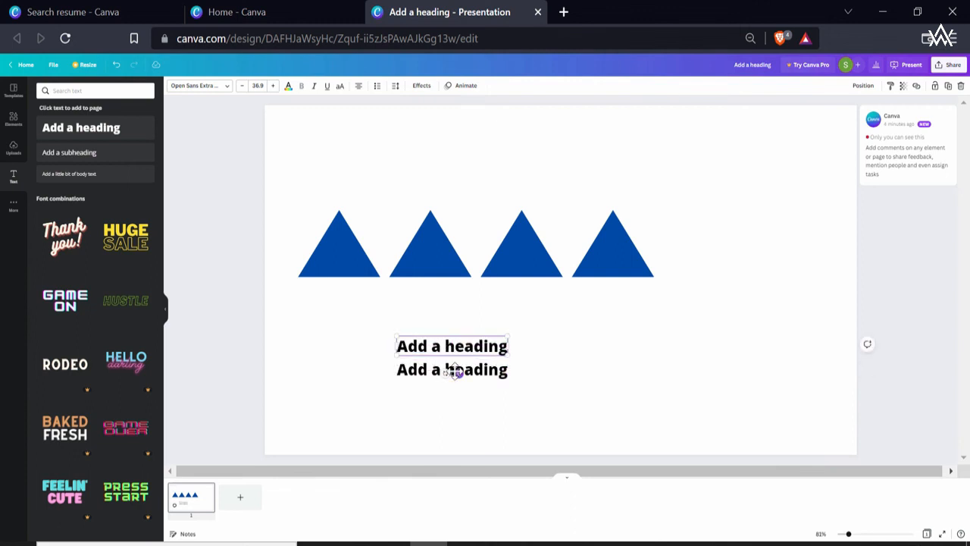
pyautogui.click(686, 226)
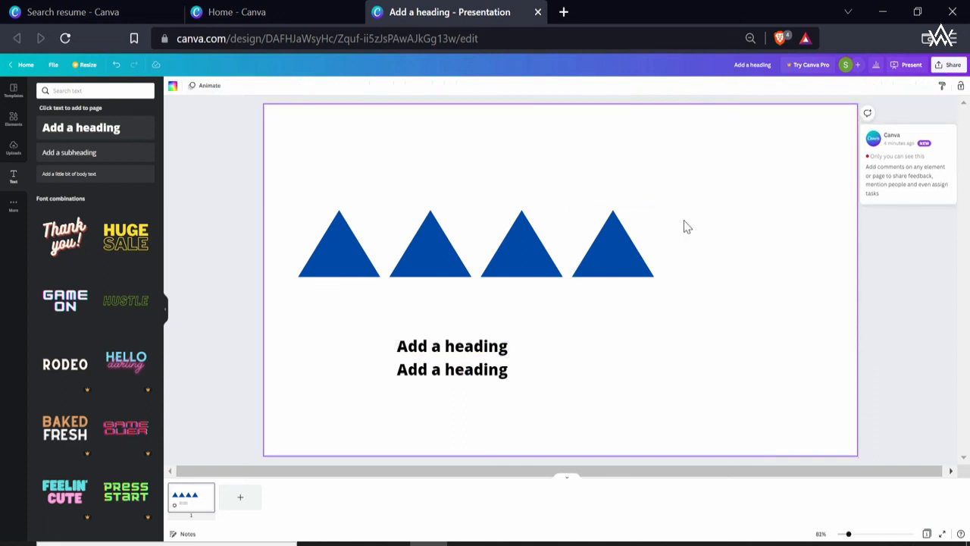
# Duplicate the rightmost triangle and place the copy diagonally below it, overlapping its lower-right corner.
pyautogui.moveTo(686, 226); pyautogui.dragTo(343, 302)
pyautogui.click(857, 365)
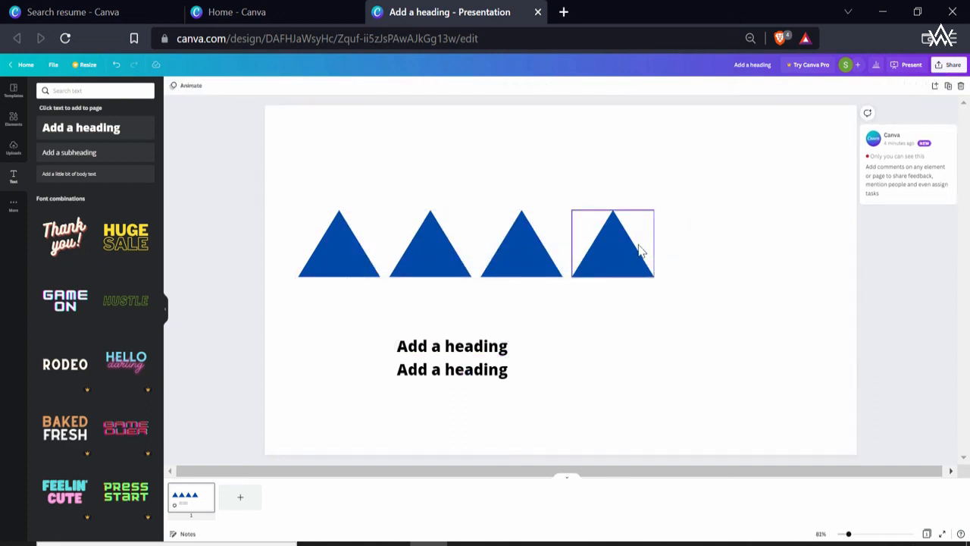
pyautogui.moveTo(639, 251); pyautogui.dragTo(681, 288)
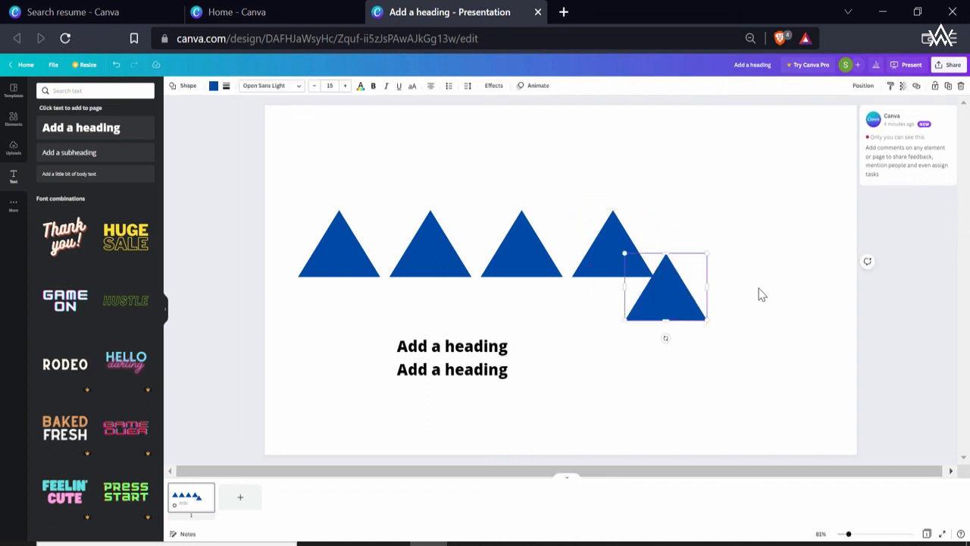
pyautogui.click(761, 294)
pyautogui.click(696, 312)
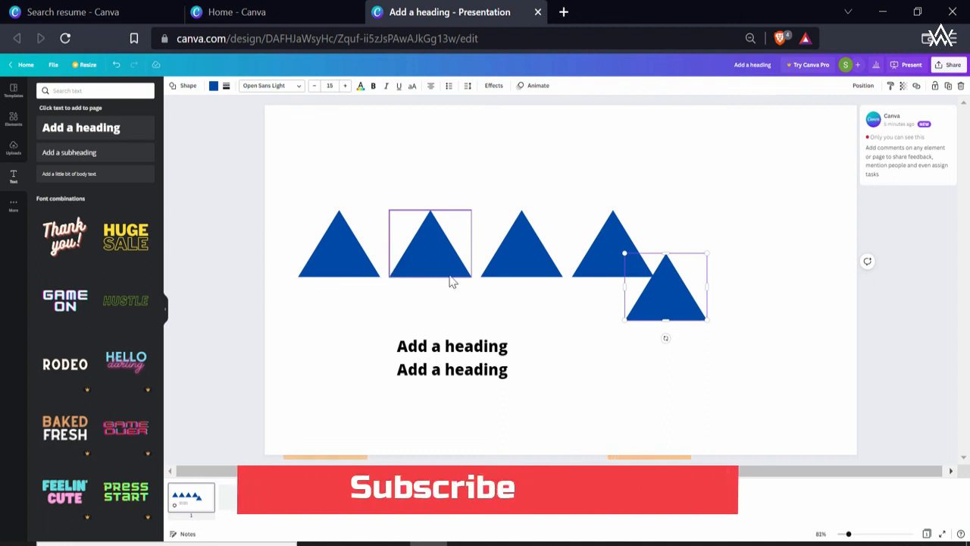
pyautogui.click(544, 345)
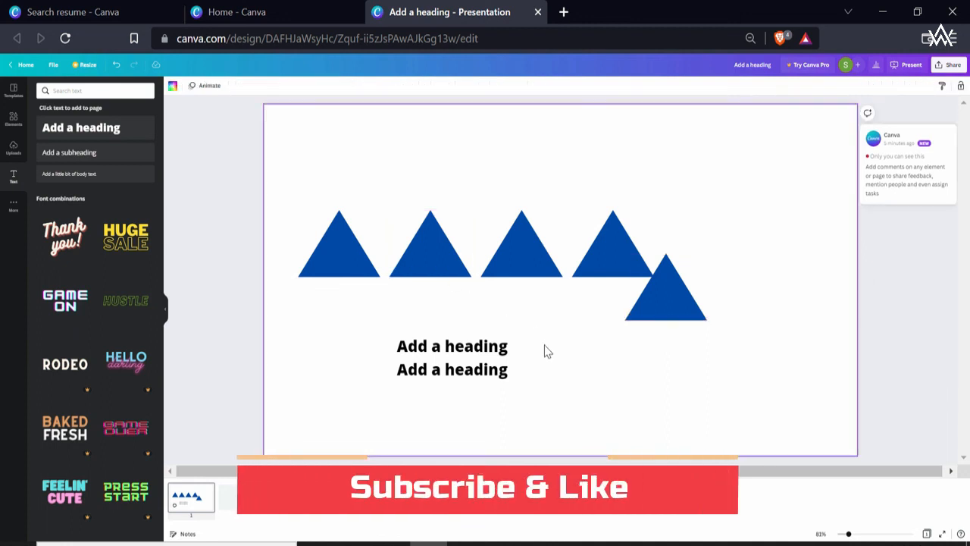